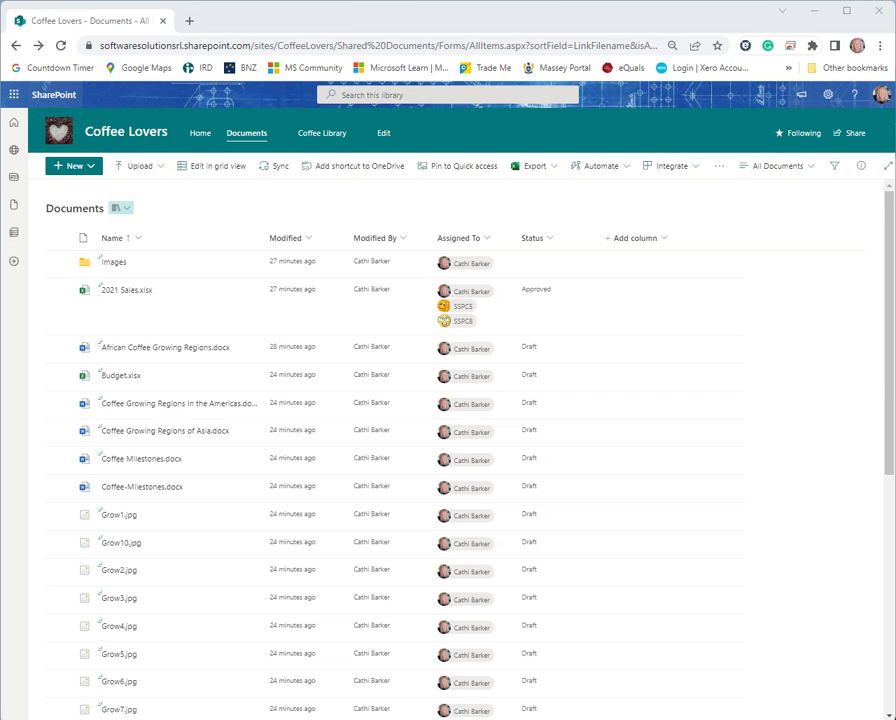
Select African Coffee Growing Regions.docx in the library and show its Open options
left_click(58, 347)
left_click(230, 168)
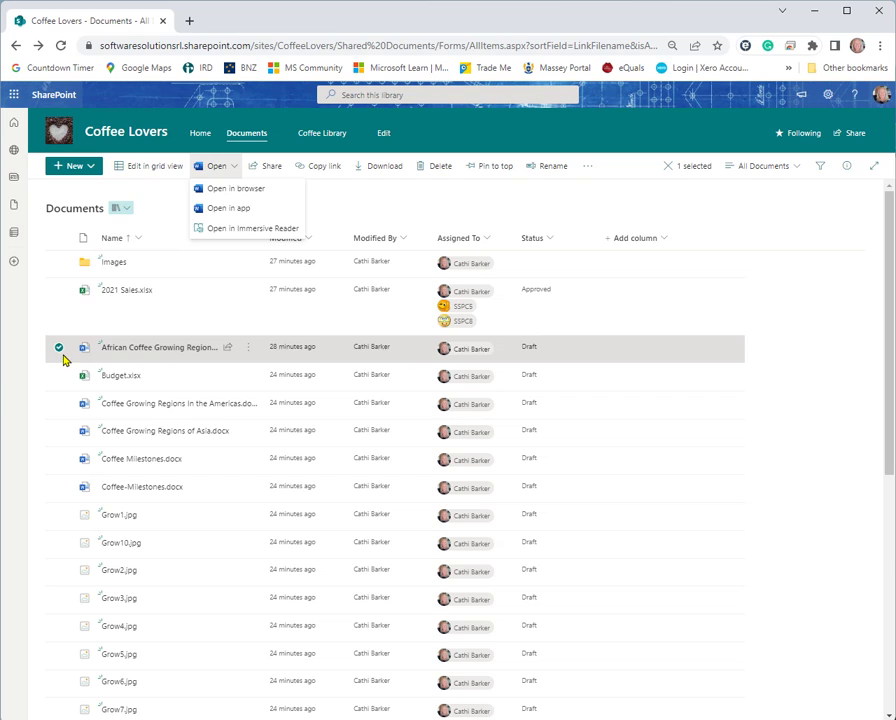
Download African Coffee Growing Regions.docx and save it on the Desktop
left_click(249, 358)
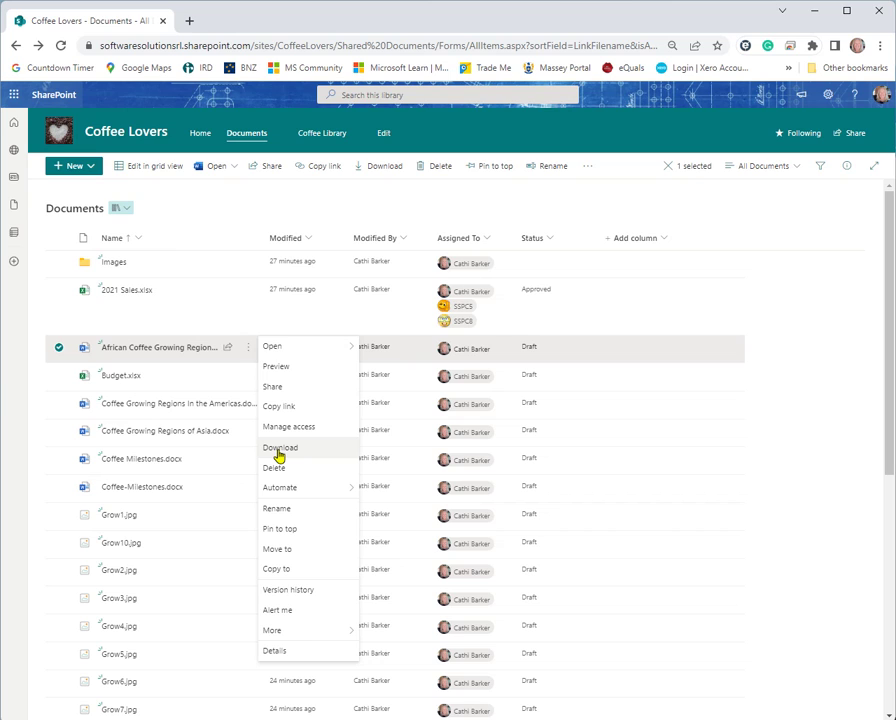
left_click(158, 350)
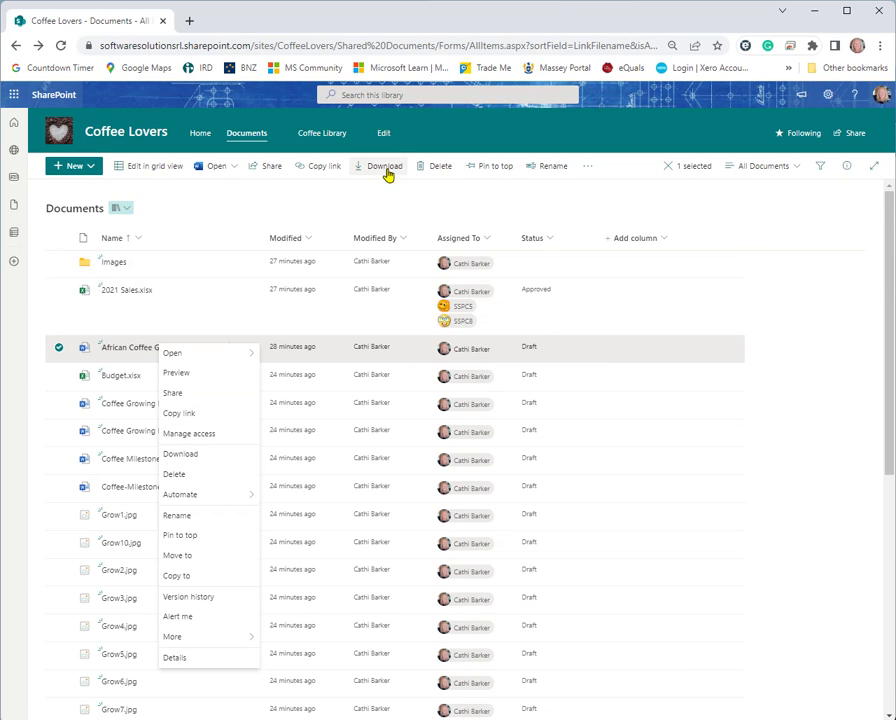
left_click(386, 168)
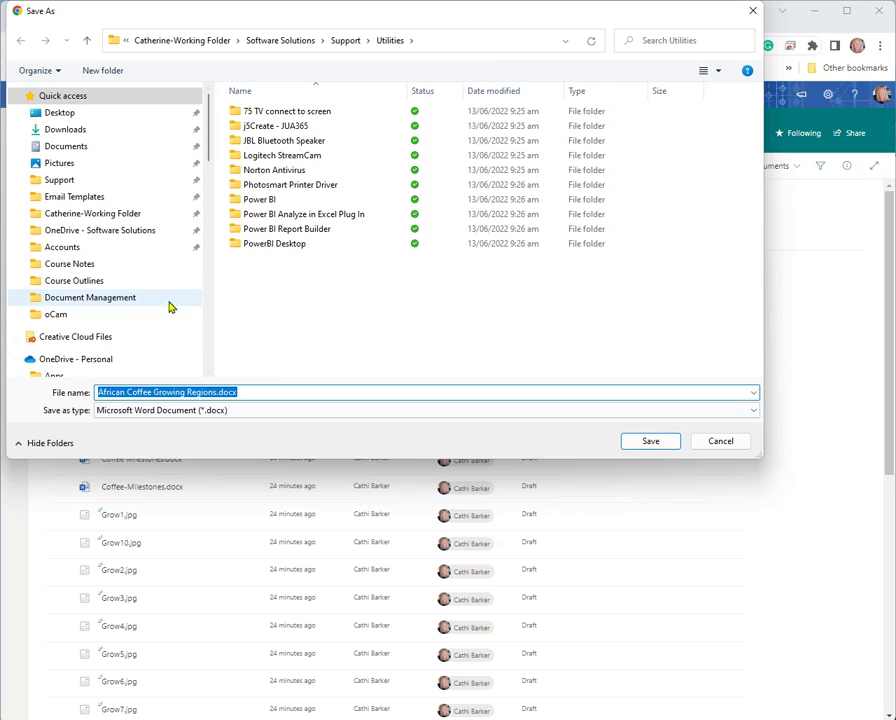
left_click(78, 115)
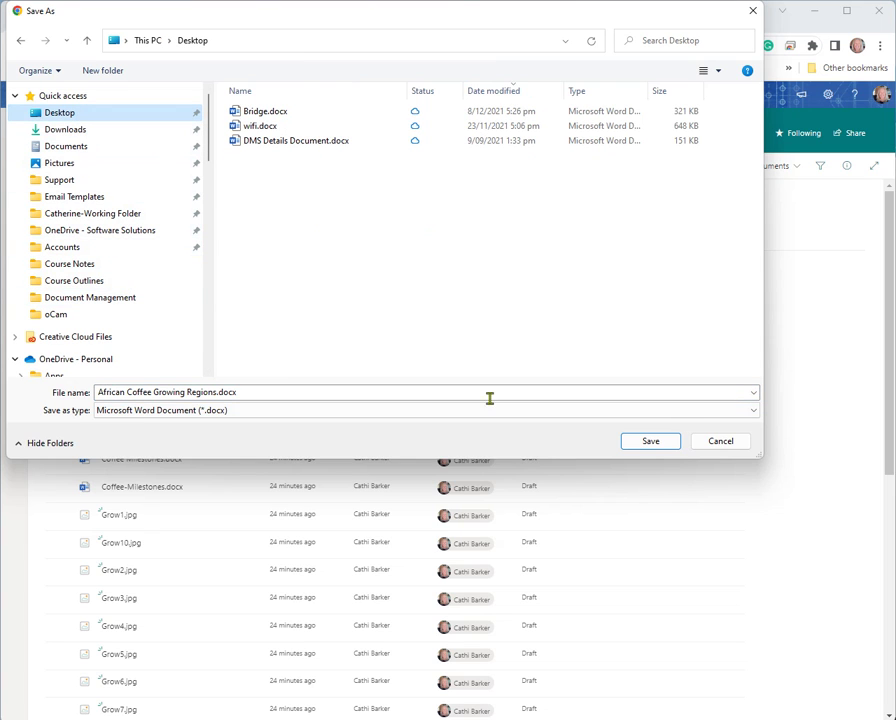
left_click(666, 444)
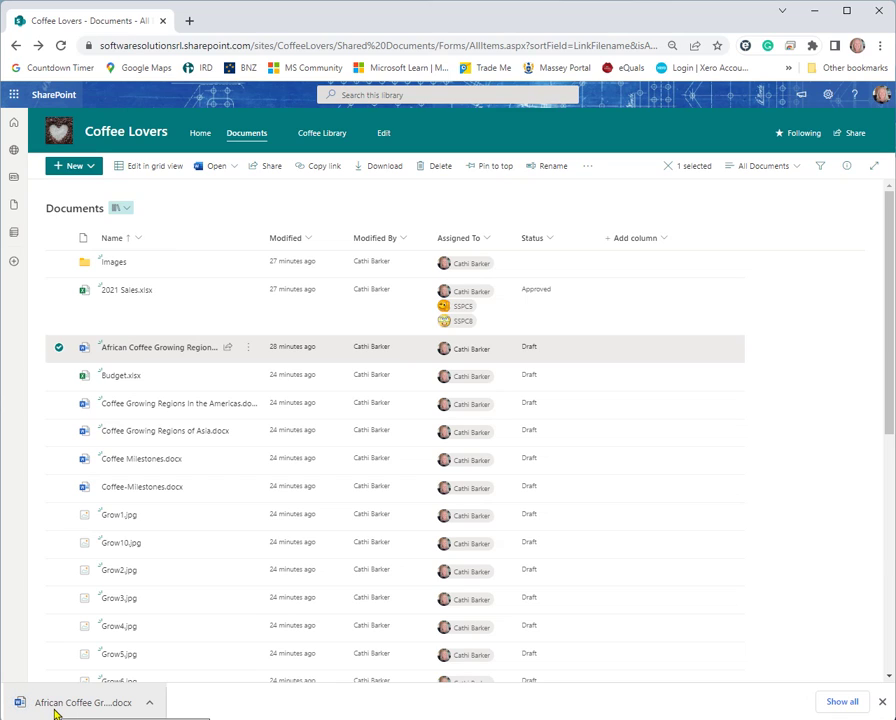
Open the downloaded African Coffee Growing Regions.docx in Word from the download bar
left_click(150, 704)
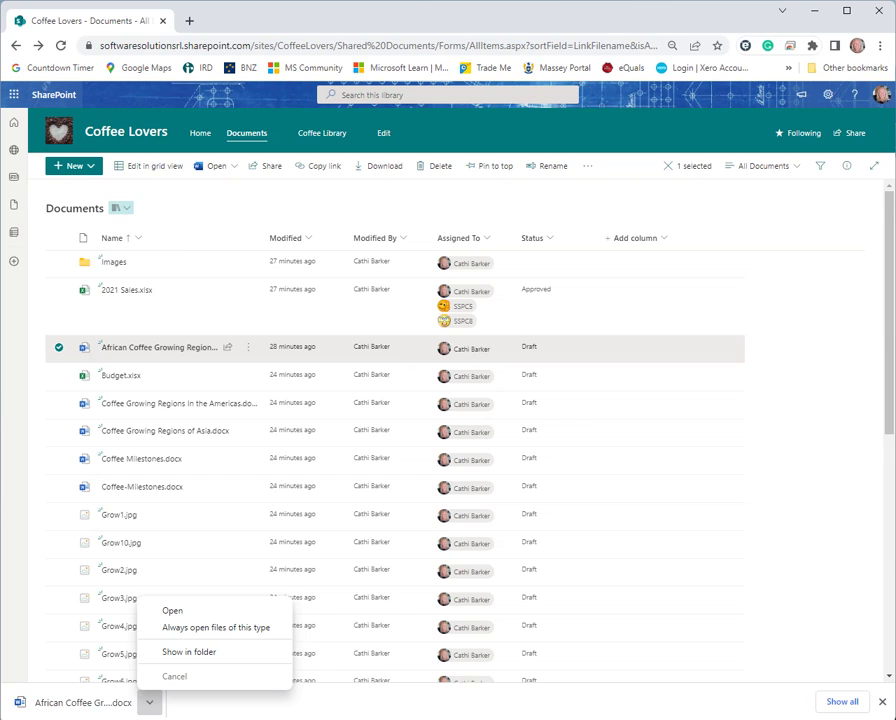
left_click(172, 612)
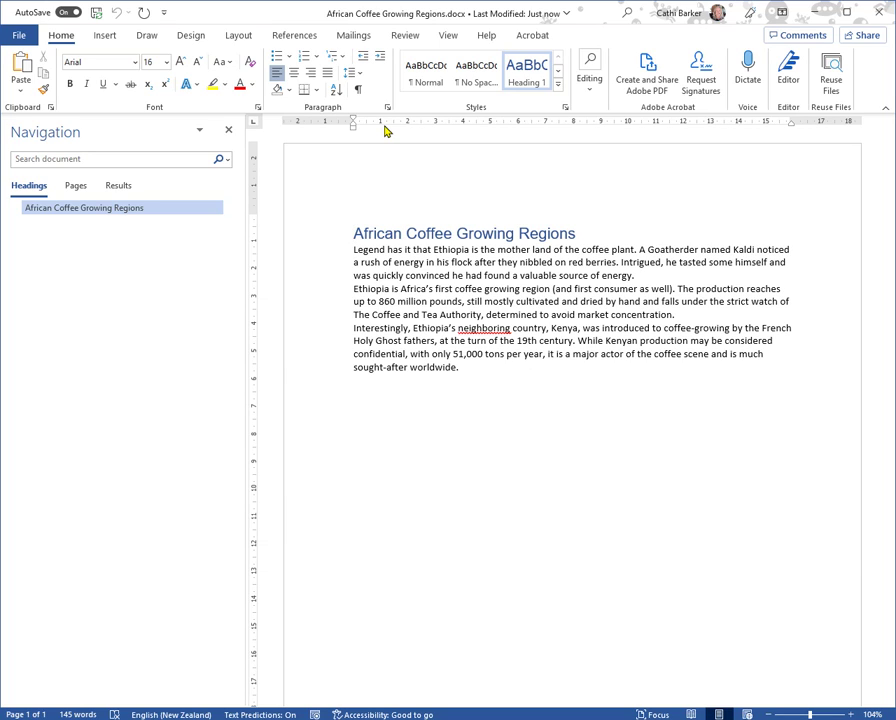
Insert blank lines after the first and second paragraphs
left_click(682, 277)
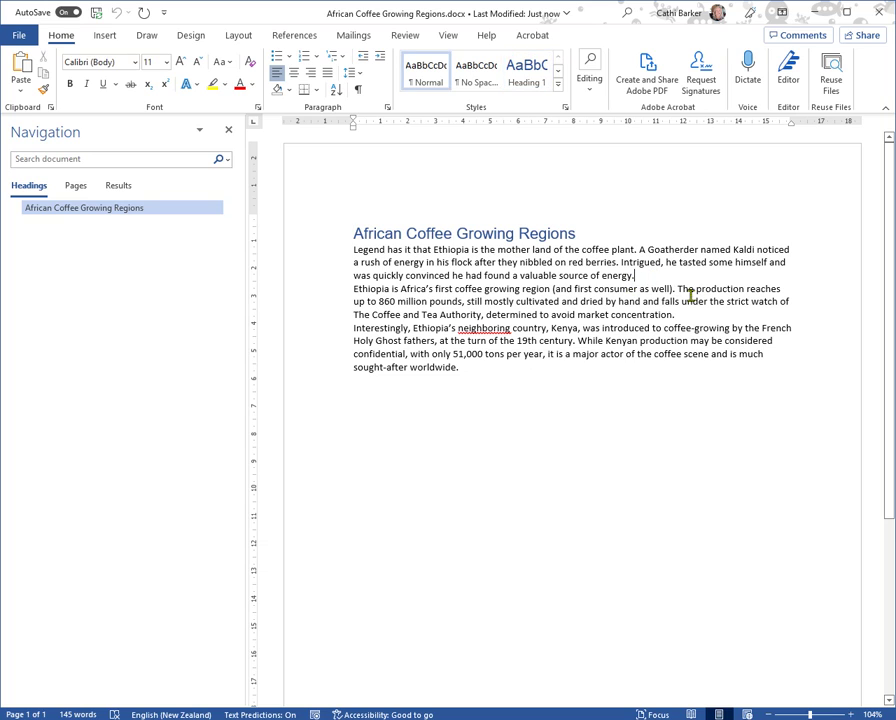
key("Return")
left_click(672, 328)
key("Return")
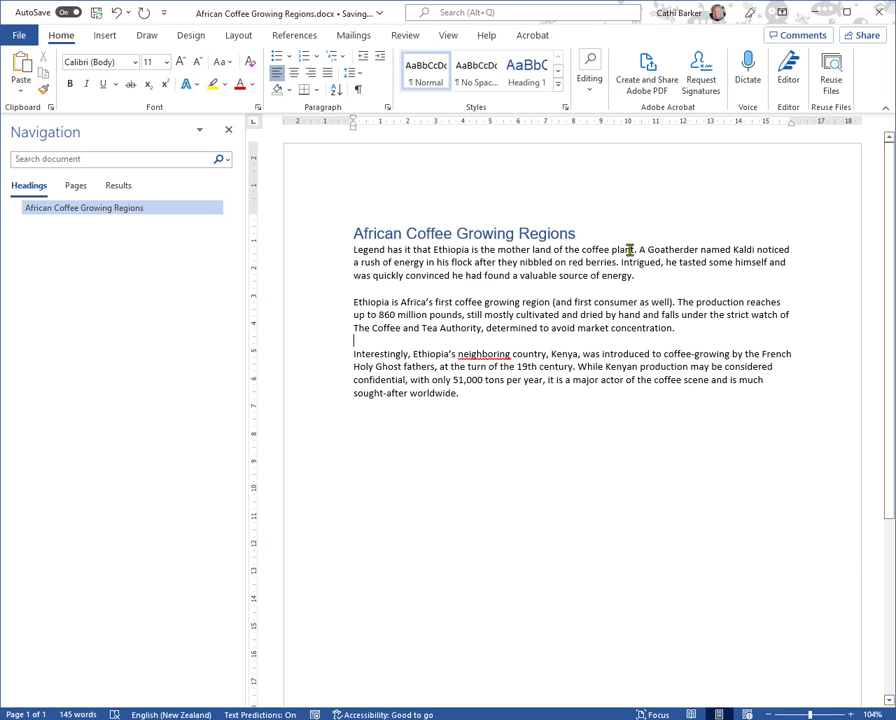
Comment 'Reconsider using a different phase' on the words 'coffee plant'
left_click_drag(633, 251, 573, 256)
left_click(405, 35)
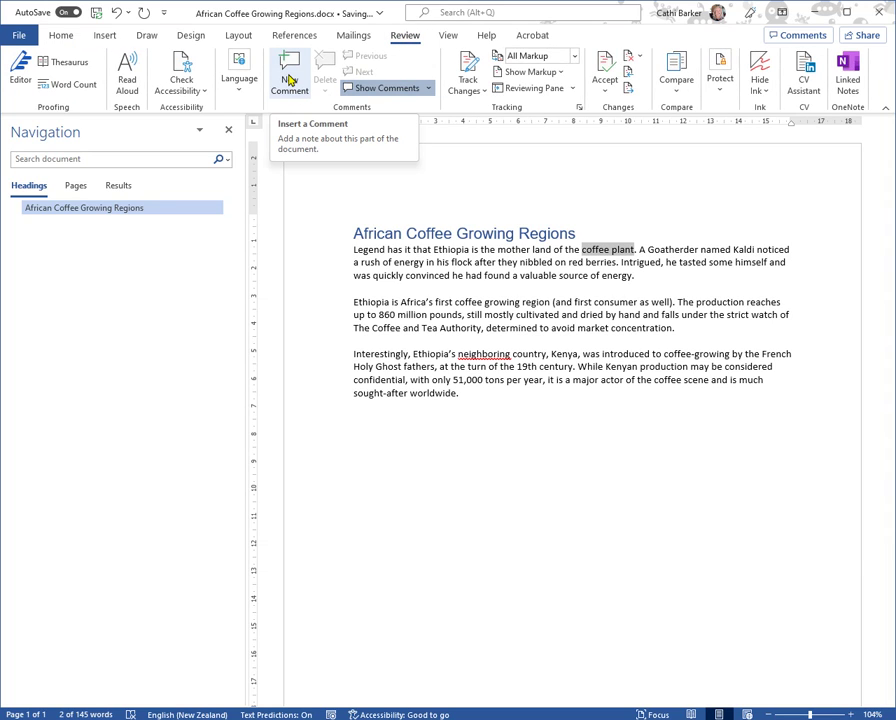
right_click(603, 251)
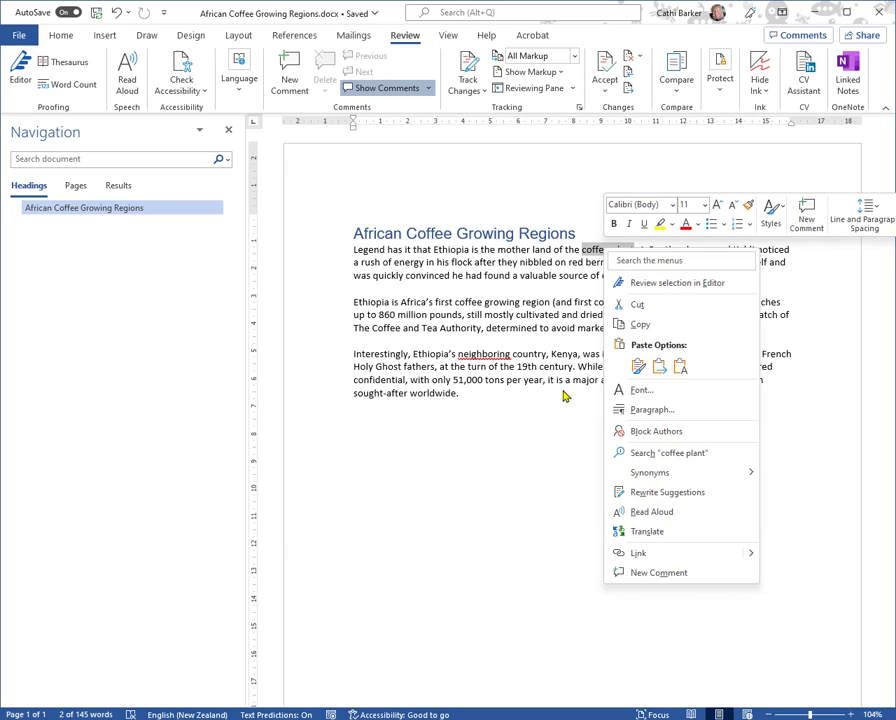
key("Escape")
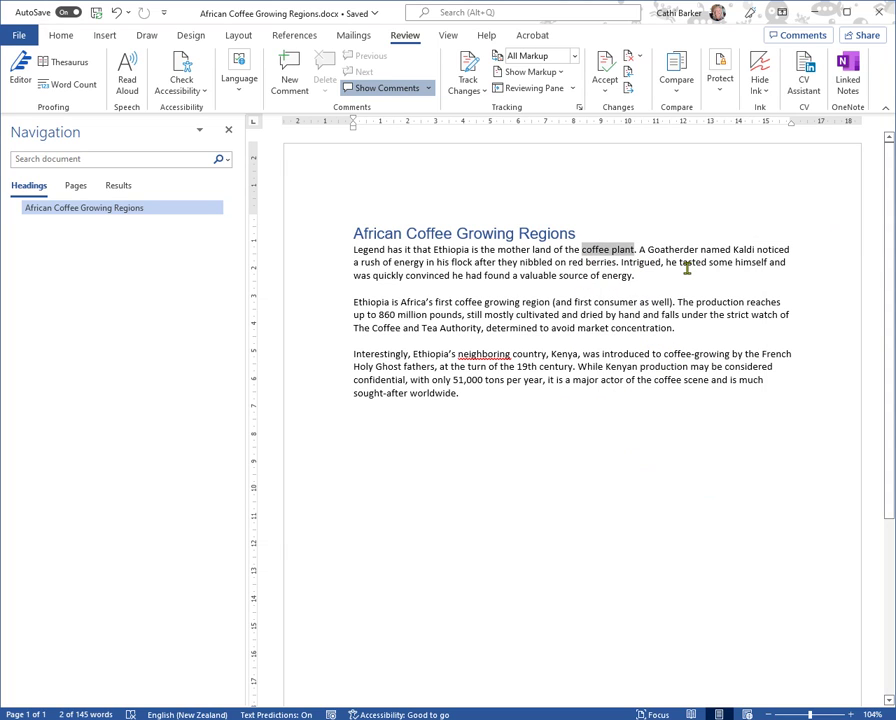
key("ctrl+alt+m")
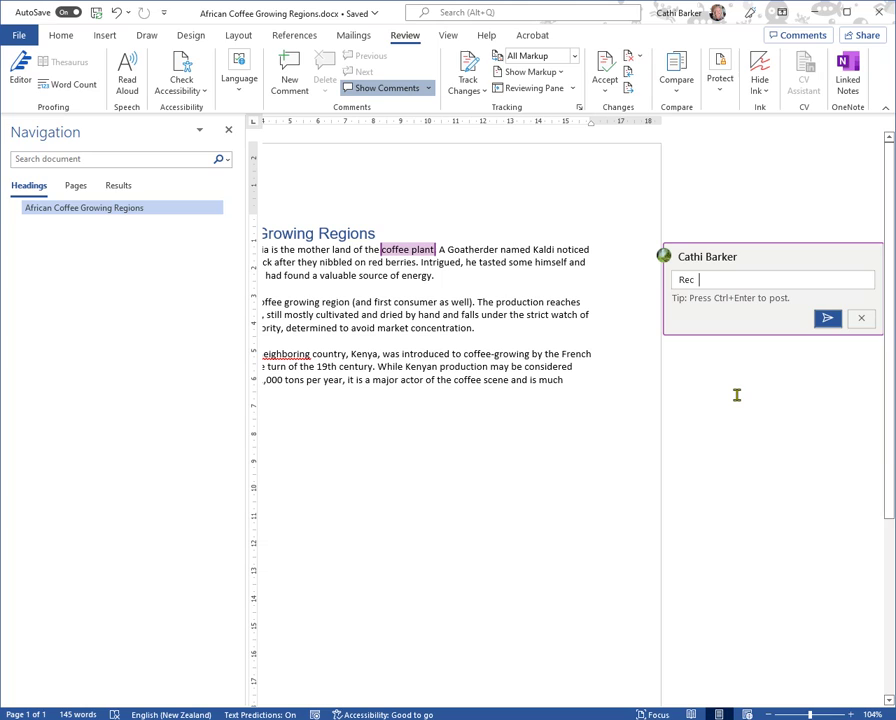
type("ogn")
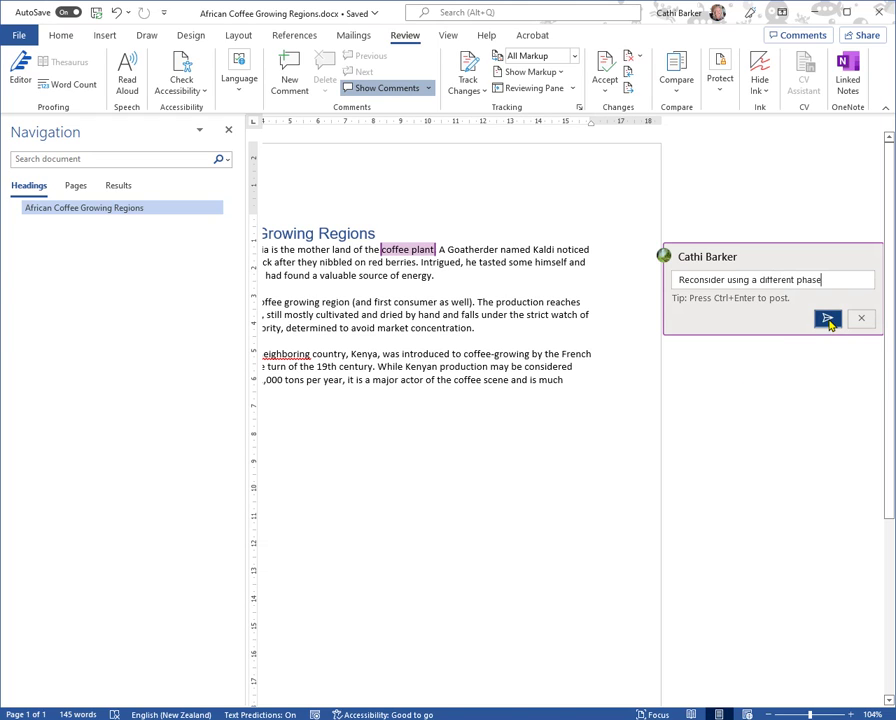
left_click(829, 321)
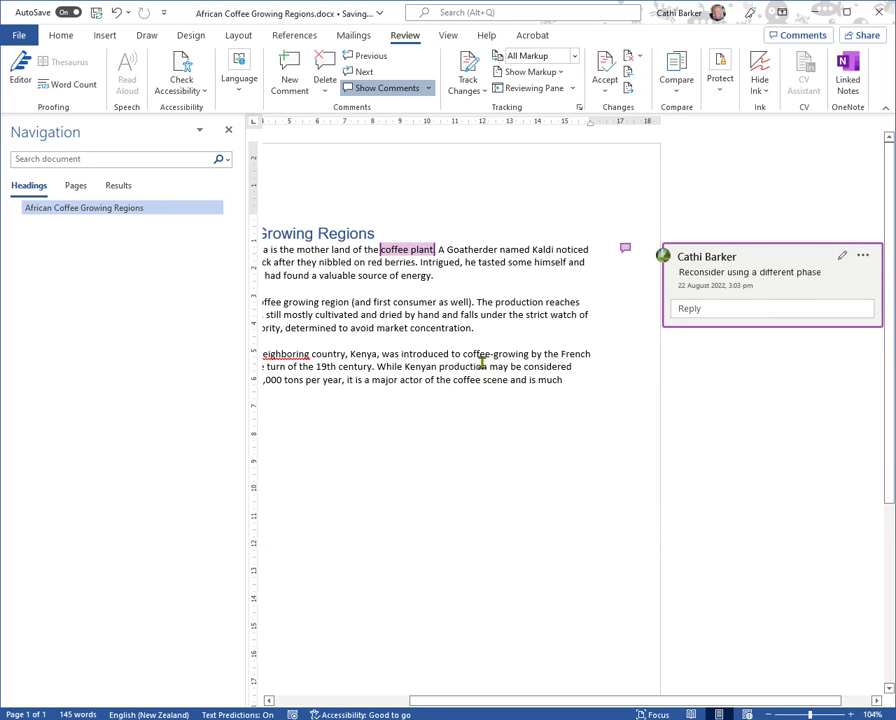
Close the Navigation pane and comment 'Is this true?' on 'Ethiopia is Africa's first coffee growing region'
left_click(228, 129)
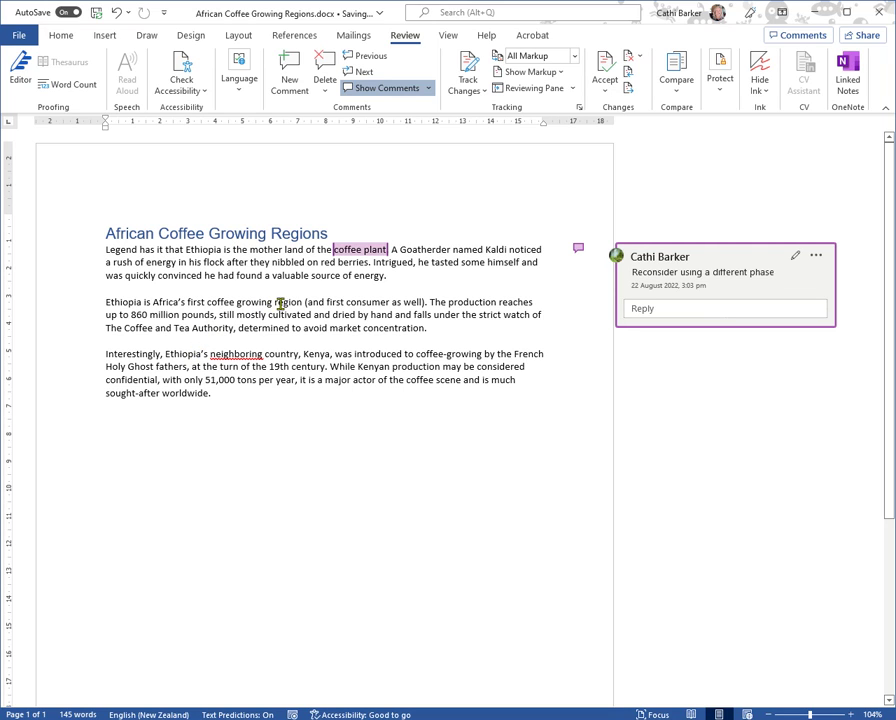
left_click_drag(298, 301, 108, 301)
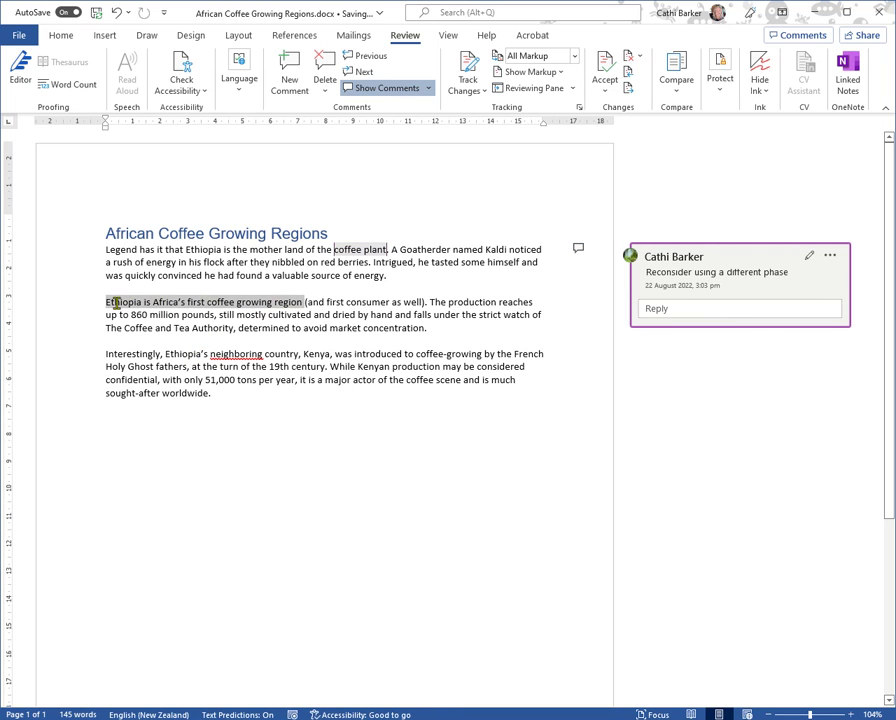
right_click(146, 307)
left_click(204, 634)
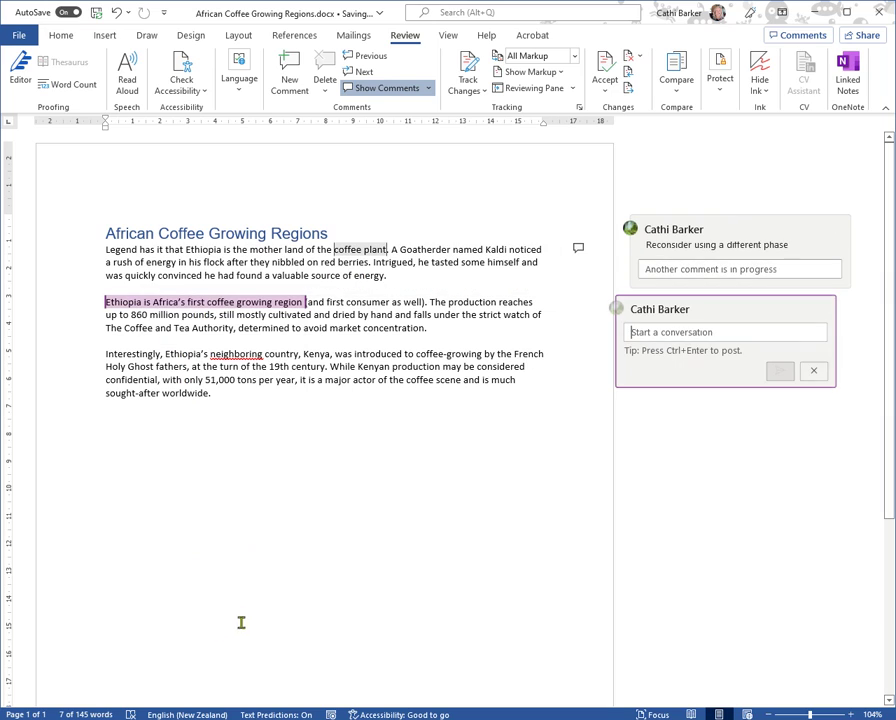
type("Is")
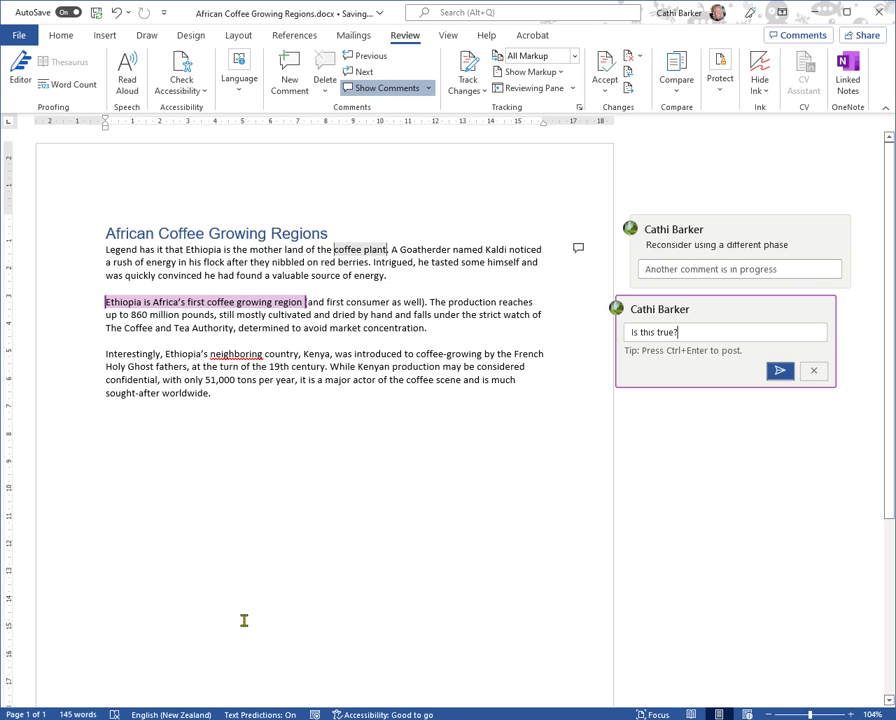
left_click(780, 371)
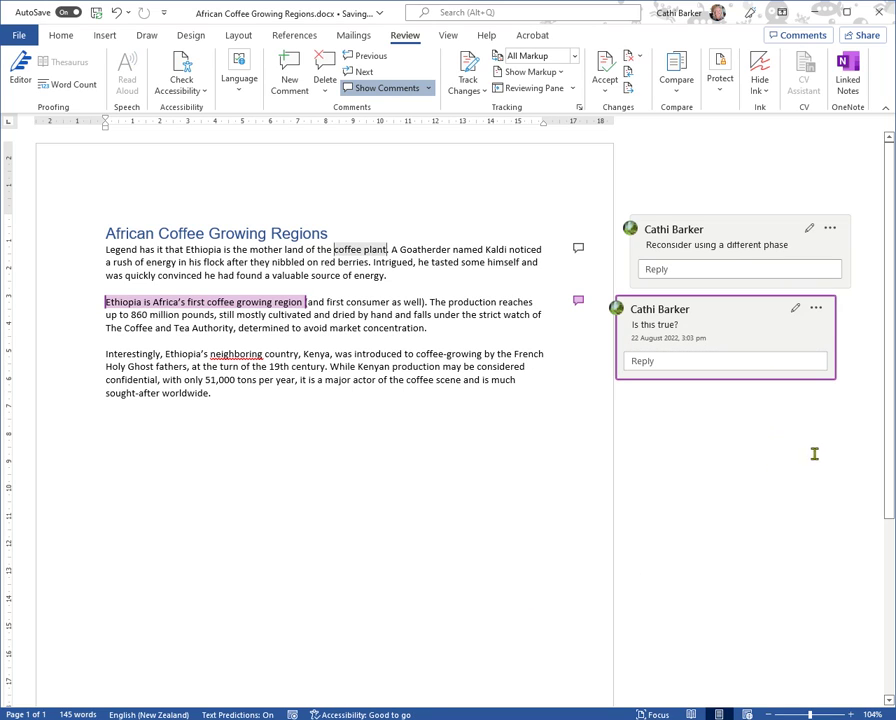
left_click(386, 420)
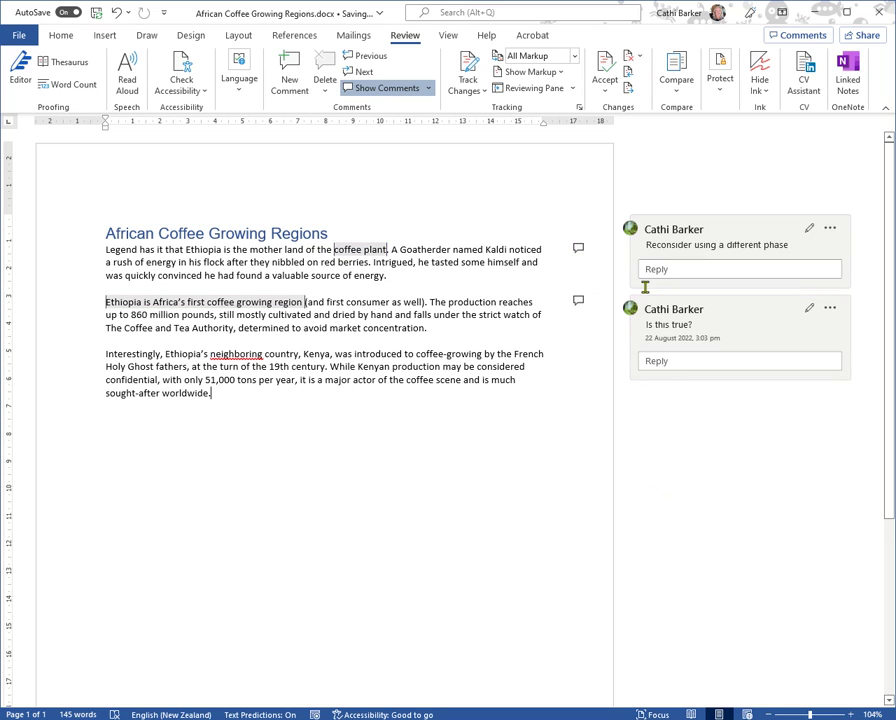
Reply 'This phase is fit for purpose' to the 'coffee plant' comment
left_click(387, 89)
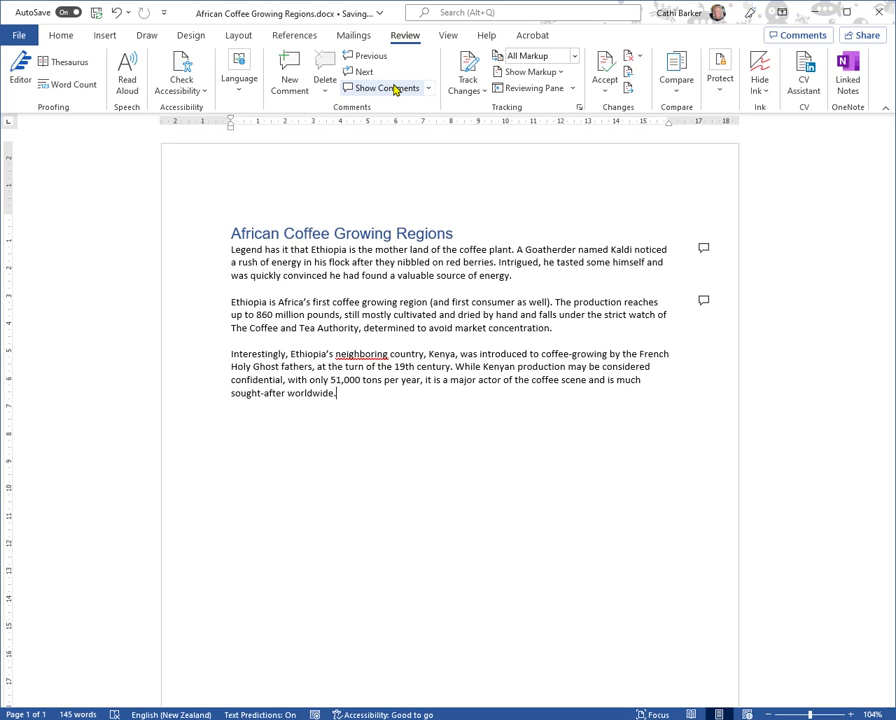
left_click(392, 88)
left_click(390, 89)
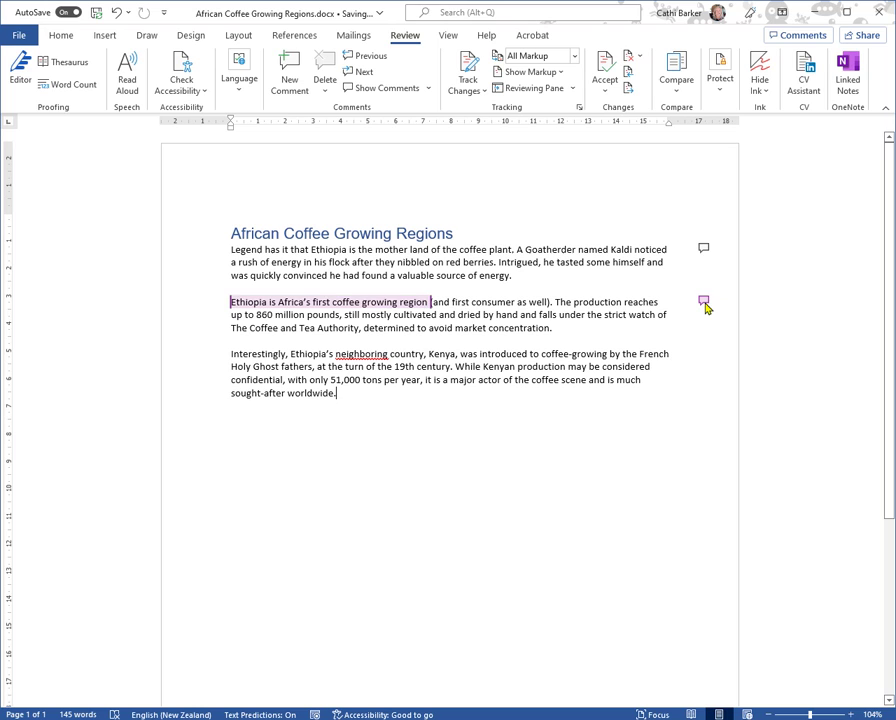
left_click(704, 250)
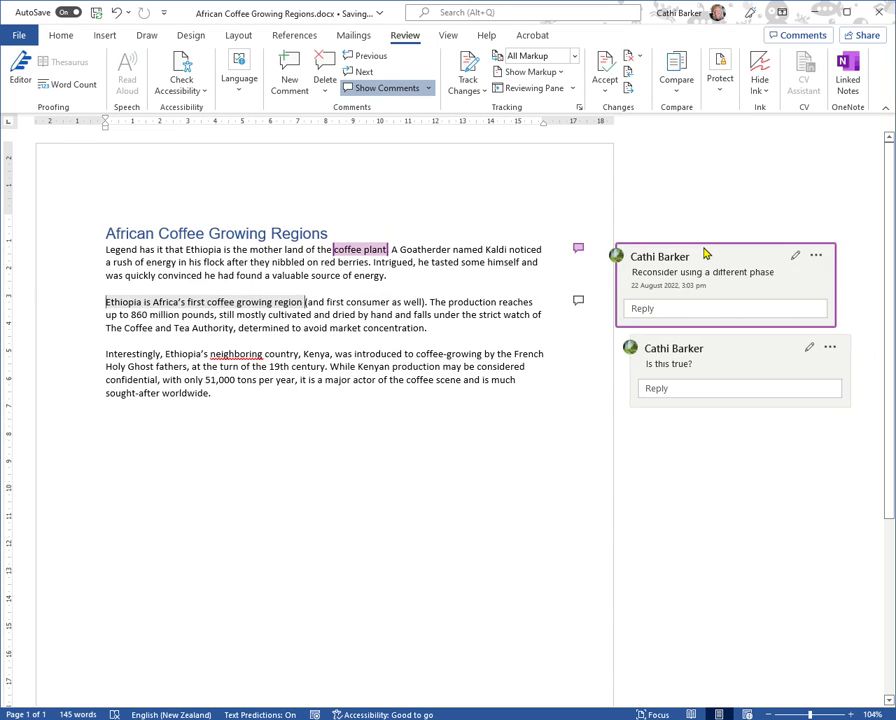
left_click(680, 309)
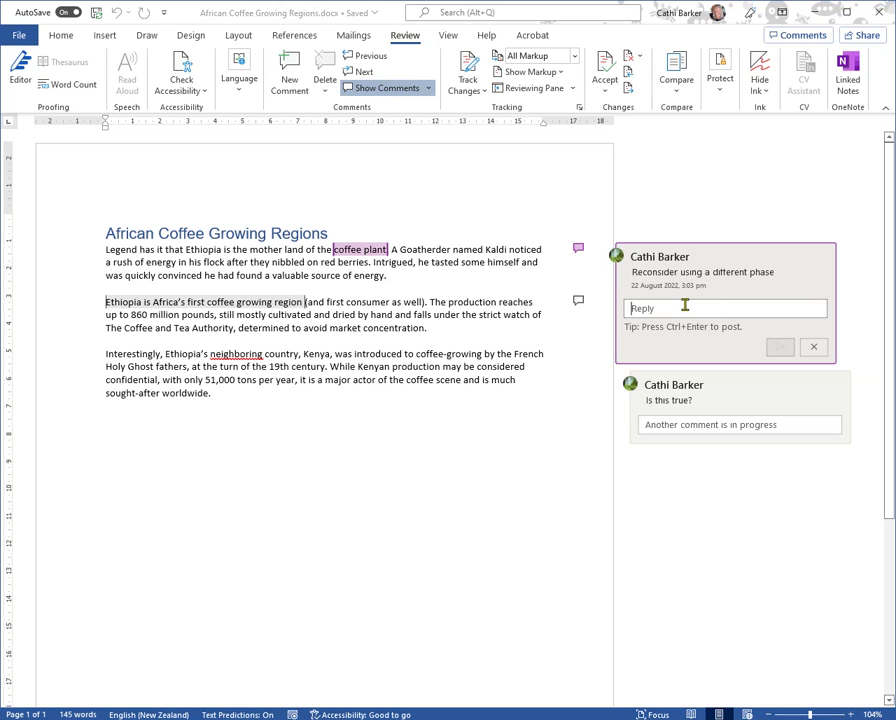
type("This phase isn't for purpose")
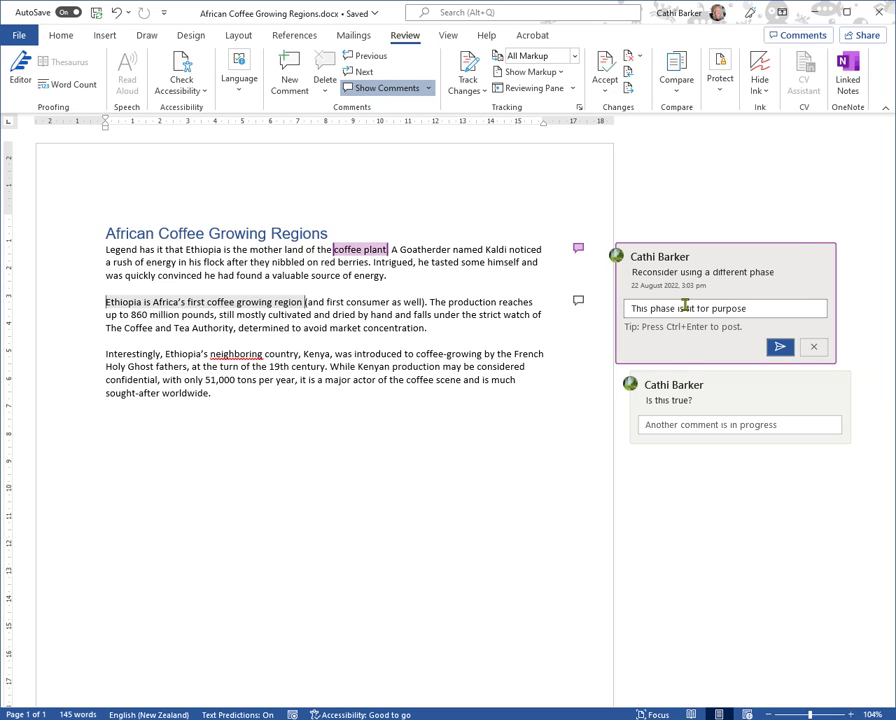
key("ctrl+Return")
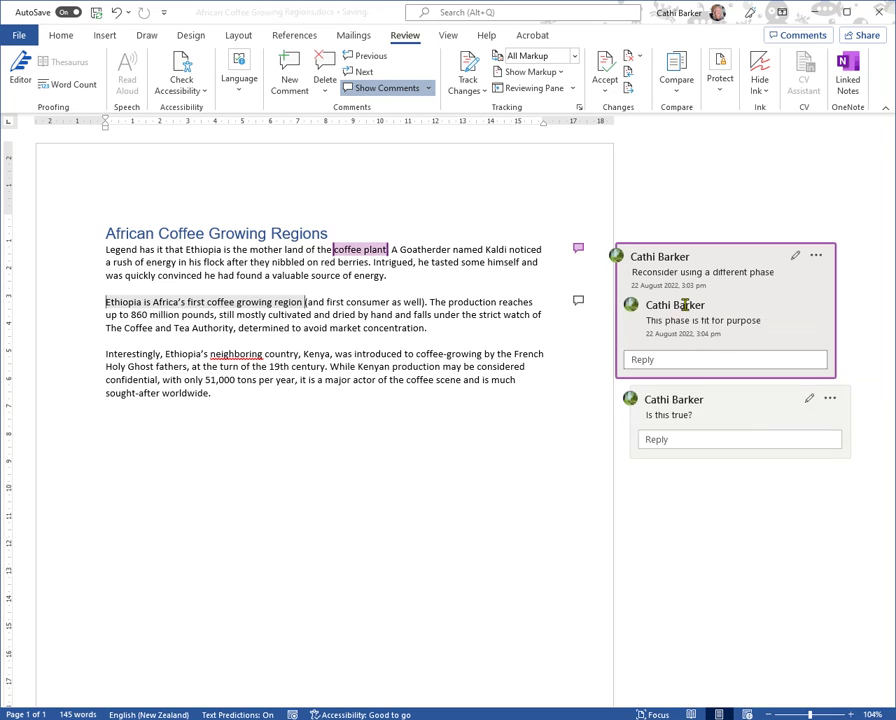
Reply 'Yes it is' to the 'Is this true?' comment
left_click(690, 441)
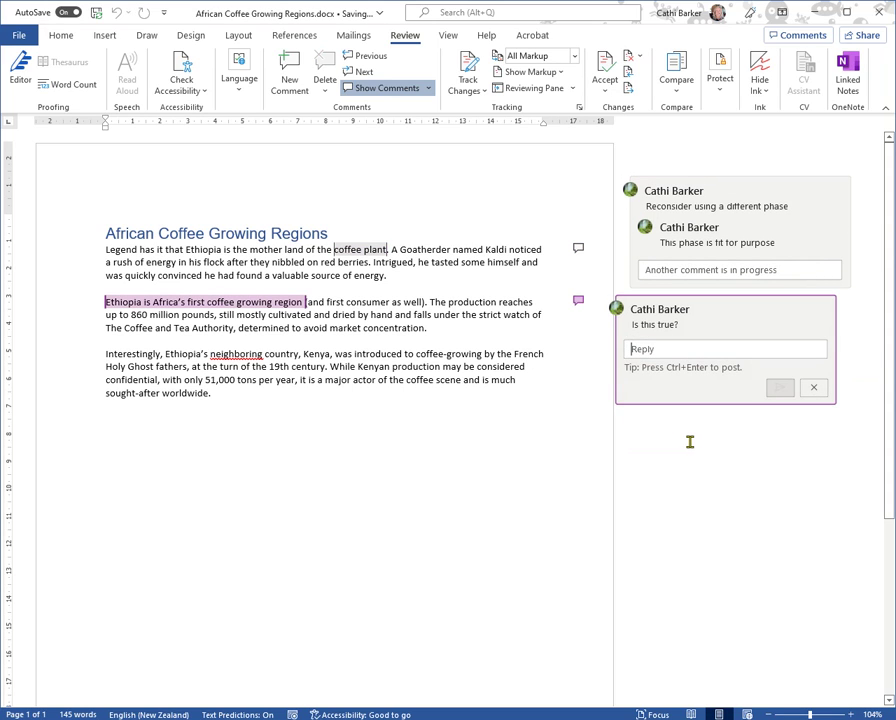
type("Yes")
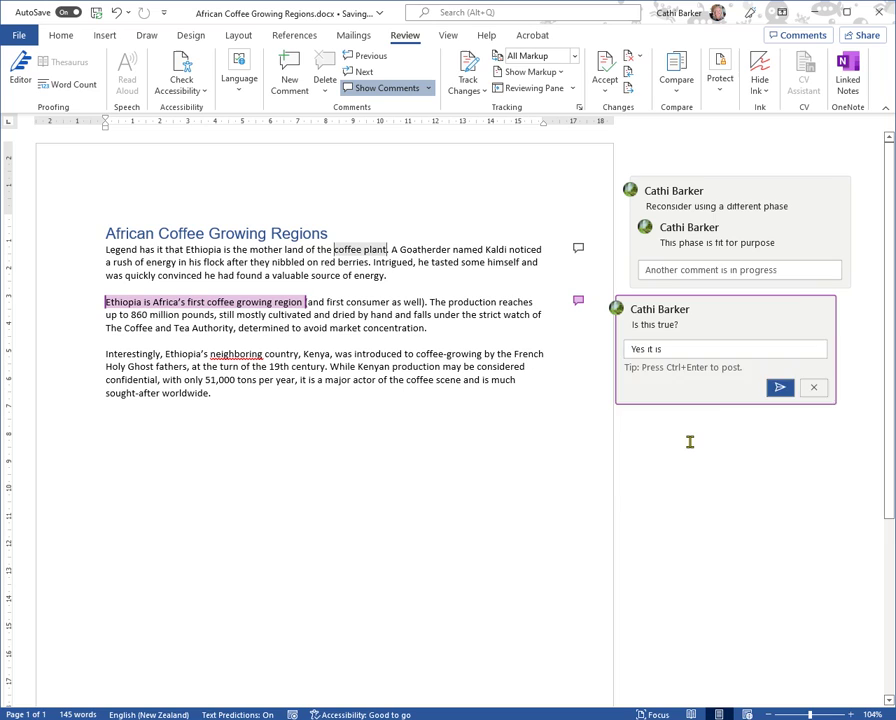
type(" it is")
key("ctrl+Return")
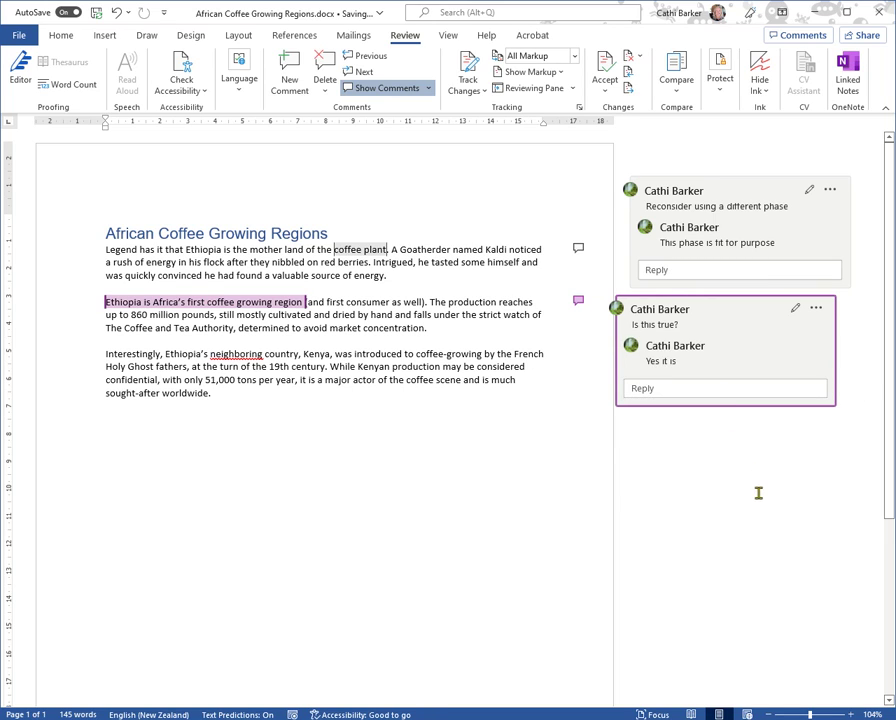
Delete the 'Reconsider using a different phase' thread and resolve the 'Is this true?' thread
left_click(832, 190)
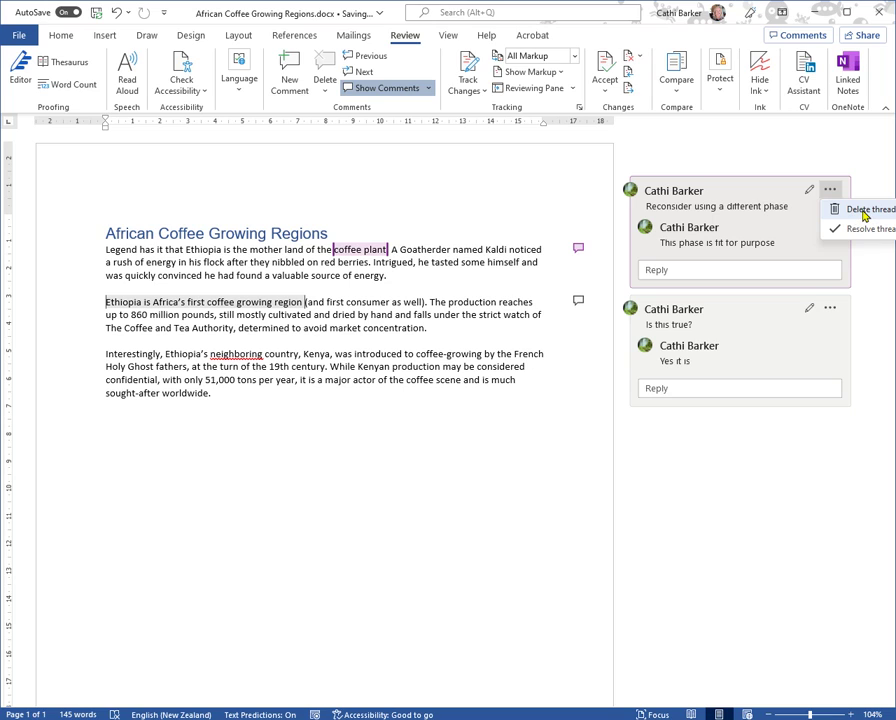
left_click(862, 212)
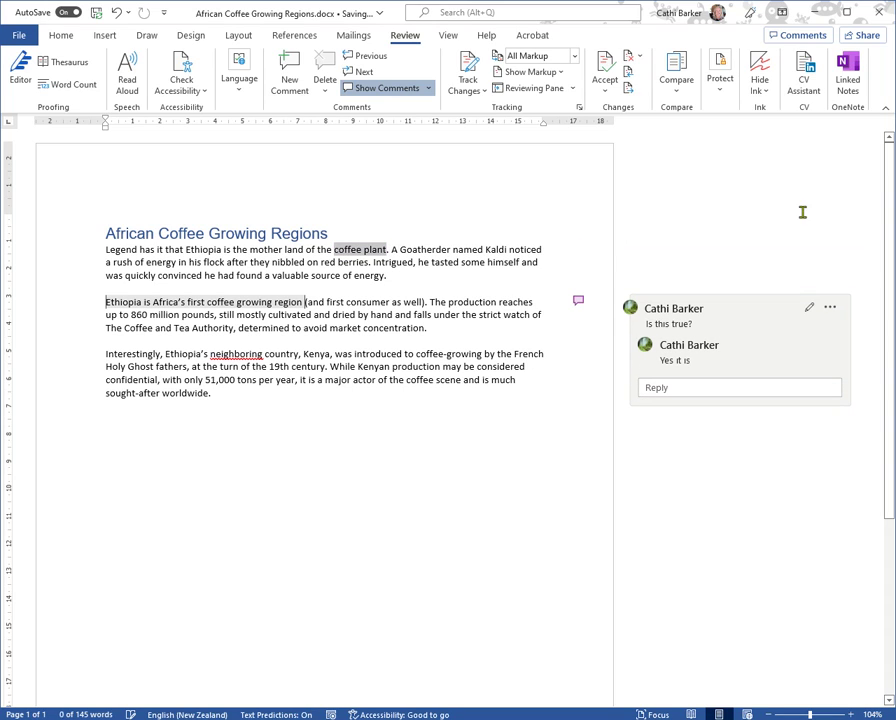
left_click(832, 310)
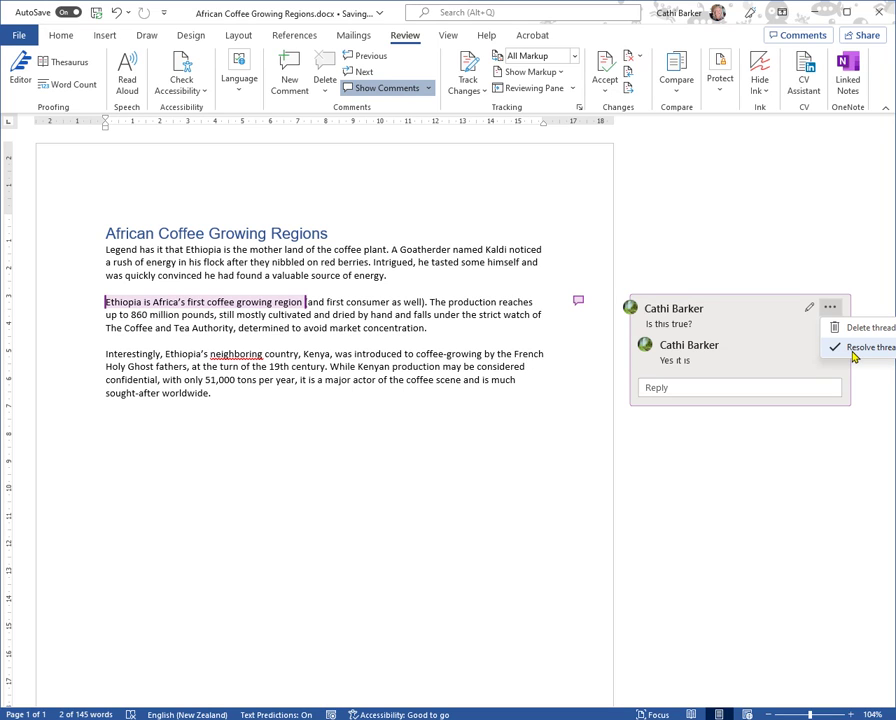
left_click(853, 348)
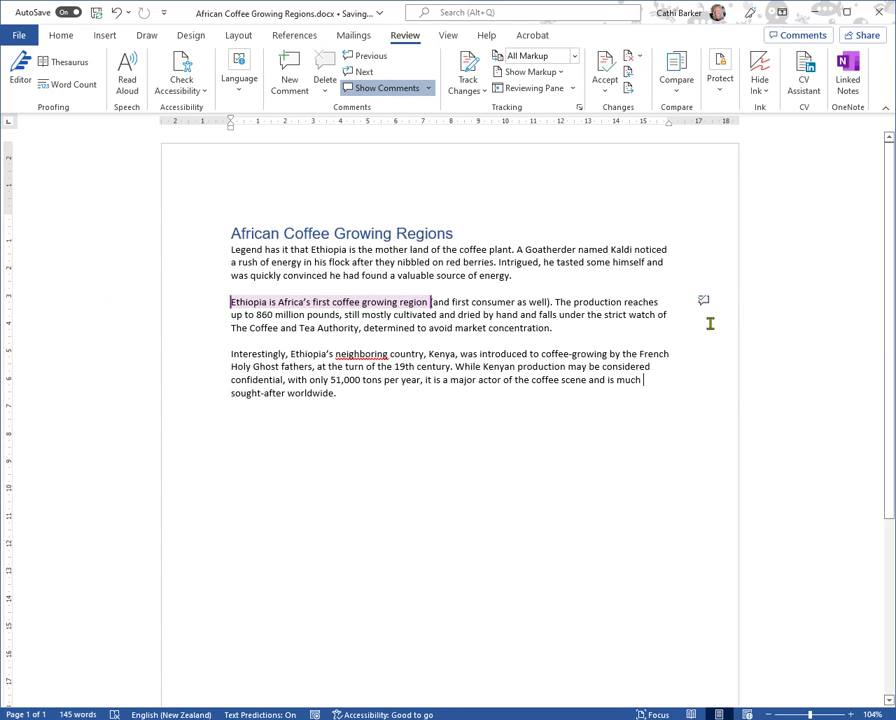
left_click(564, 368)
left_click(703, 300)
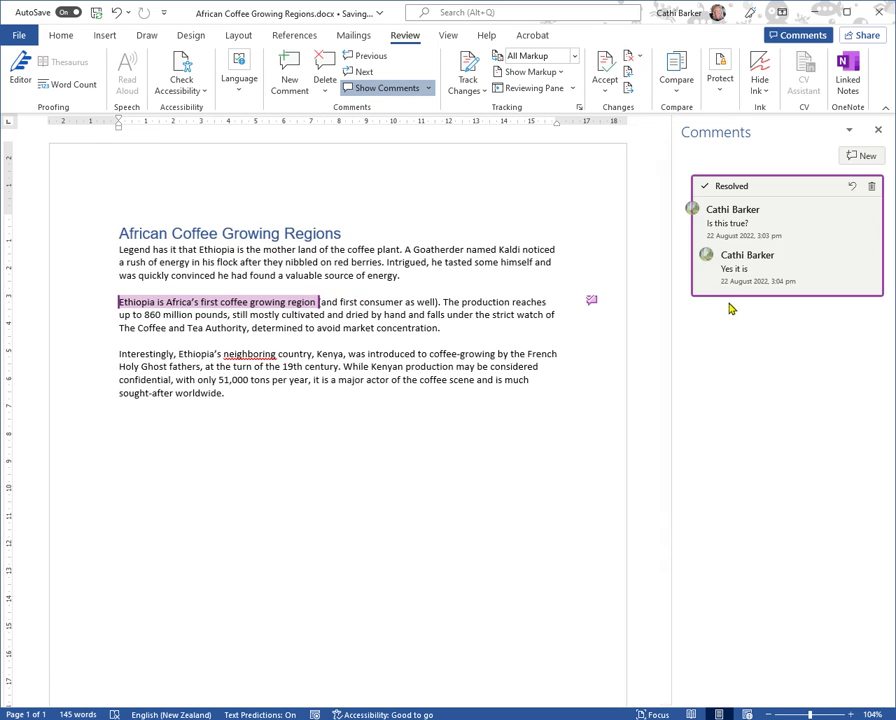
Close Word, then cancel the Save As for a new African Coffee Growing Regions download
left_click(878, 15)
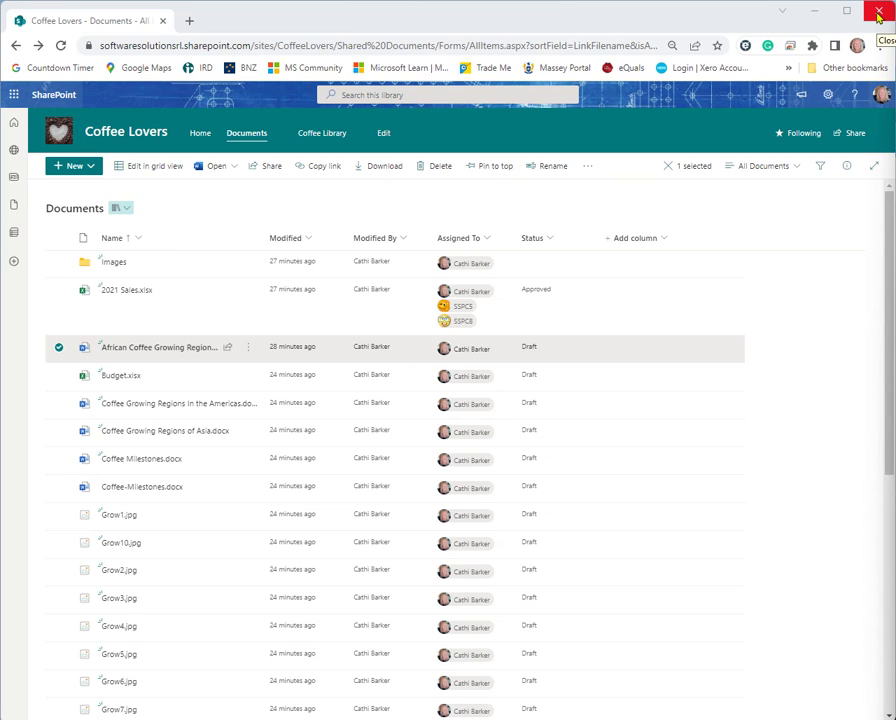
mouse_move(249, 359)
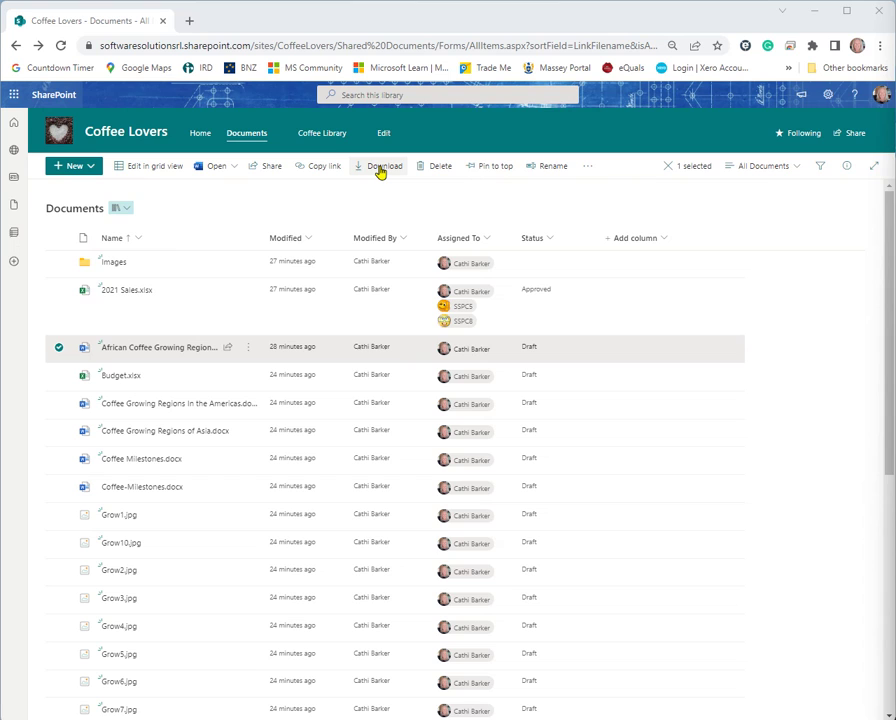
left_click(380, 170)
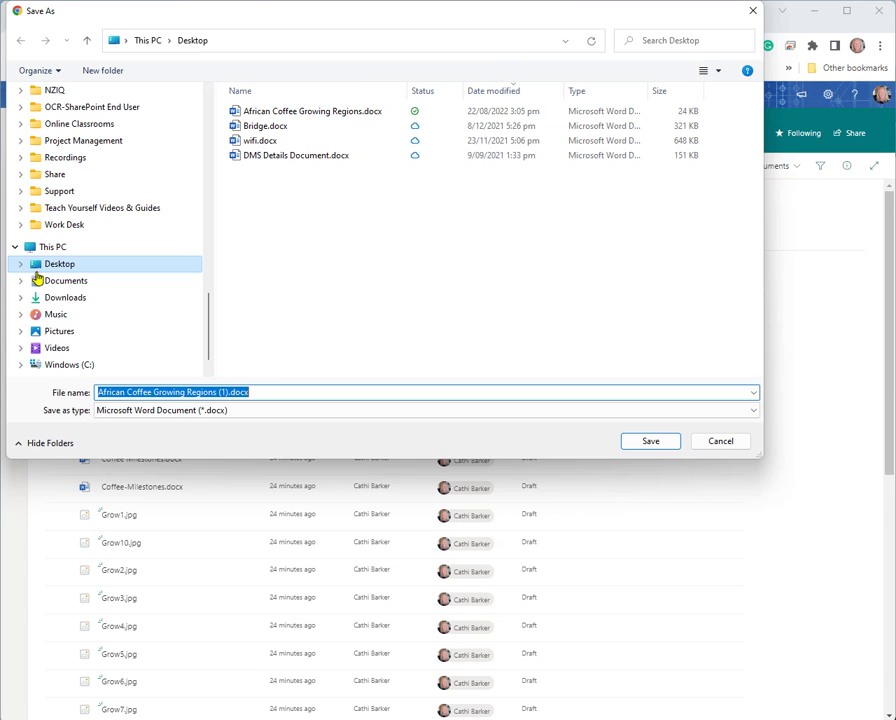
left_click(732, 443)
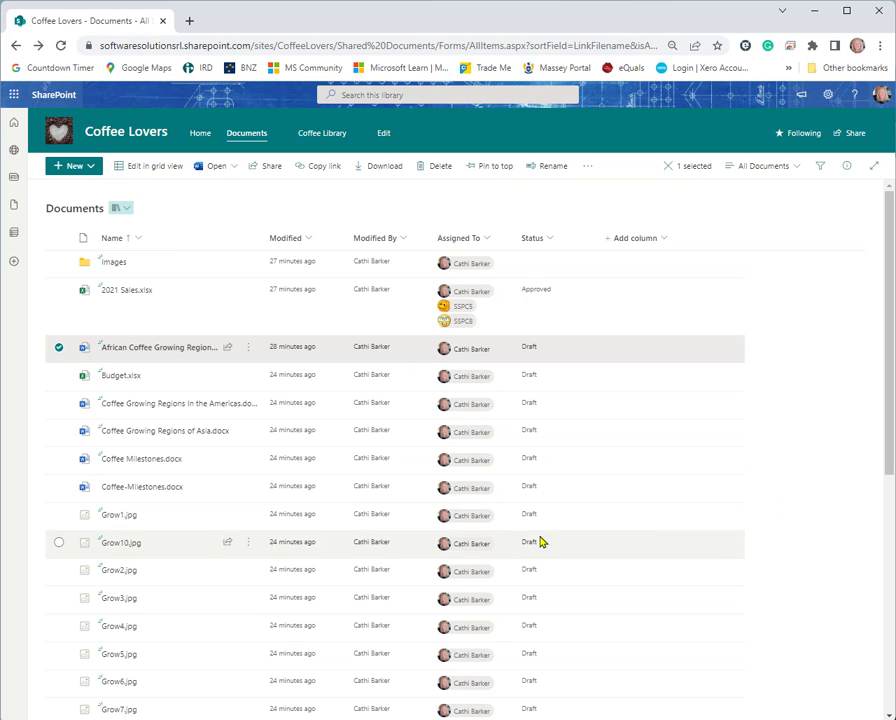
Delete the original African Coffee Growing Regions.docx from the library
left_click(249, 348)
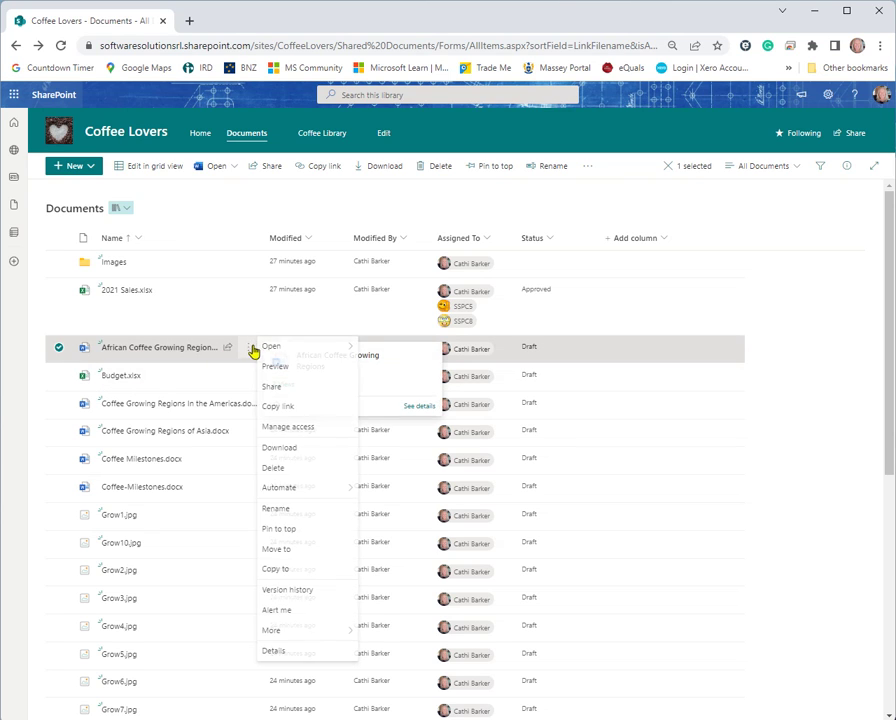
left_click(286, 471)
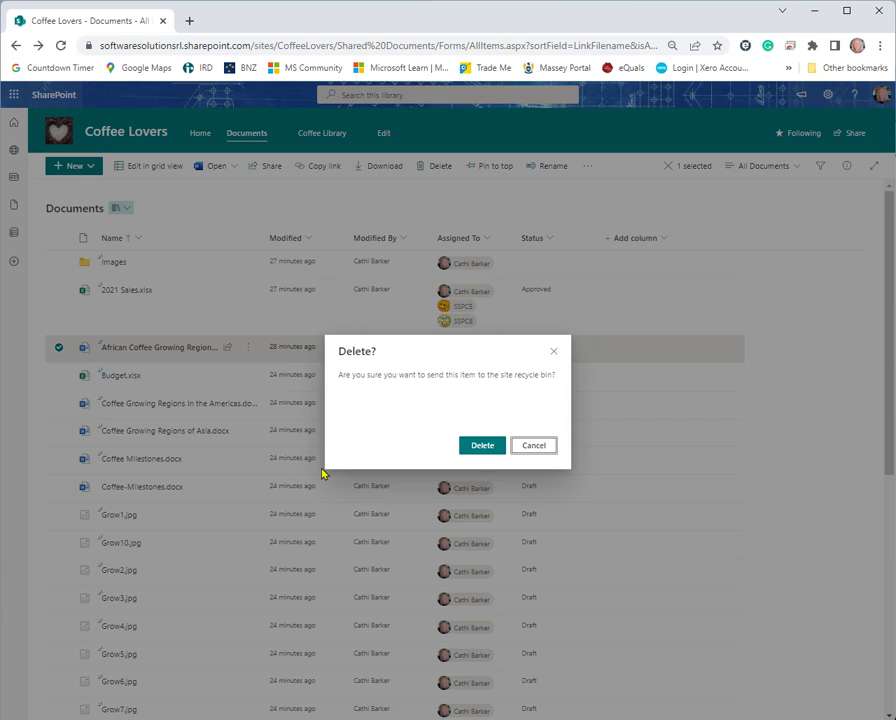
left_click(483, 446)
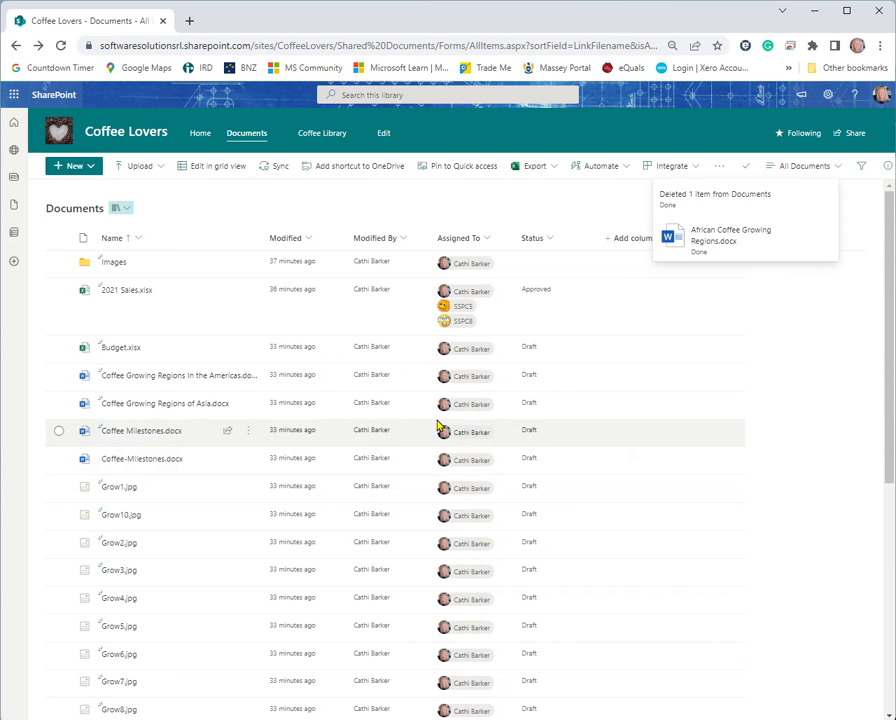
Upload the commented African Coffee Growing Regions.docx from the Desktop
left_click(141, 172)
left_click(122, 192)
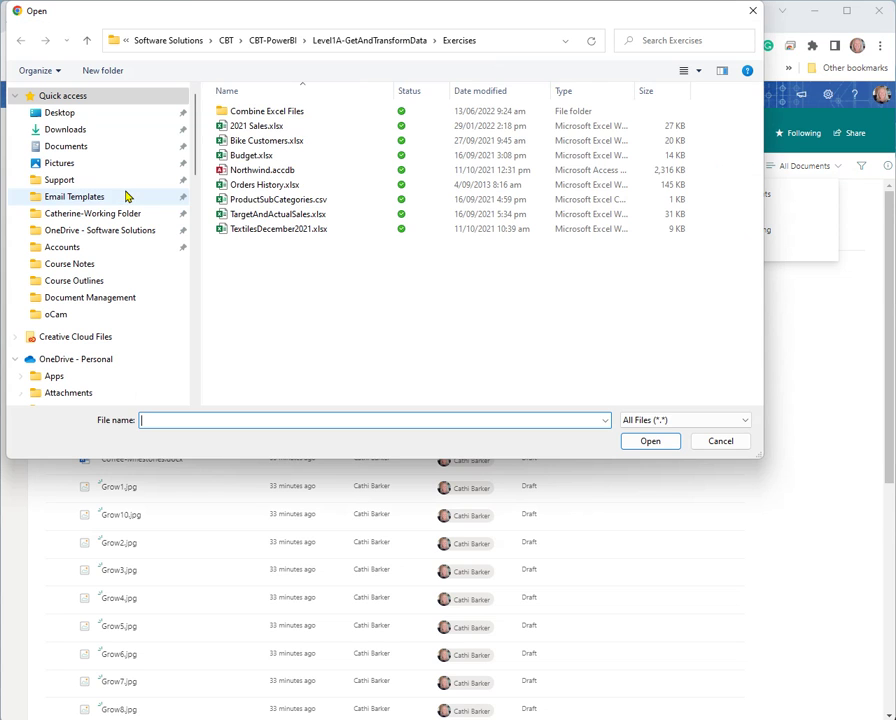
left_click(62, 114)
left_click(254, 112)
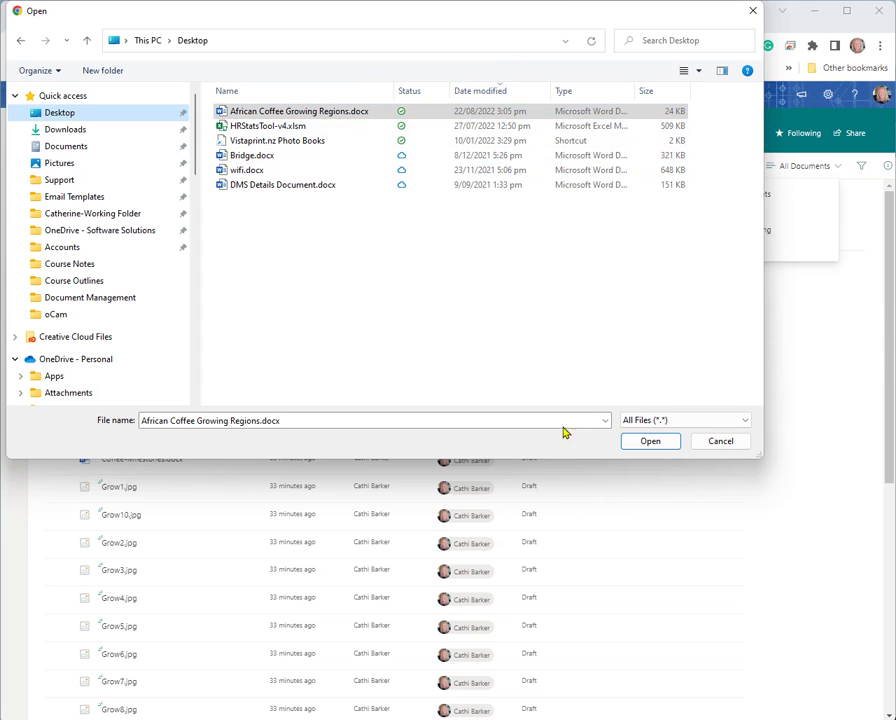
left_click(650, 443)
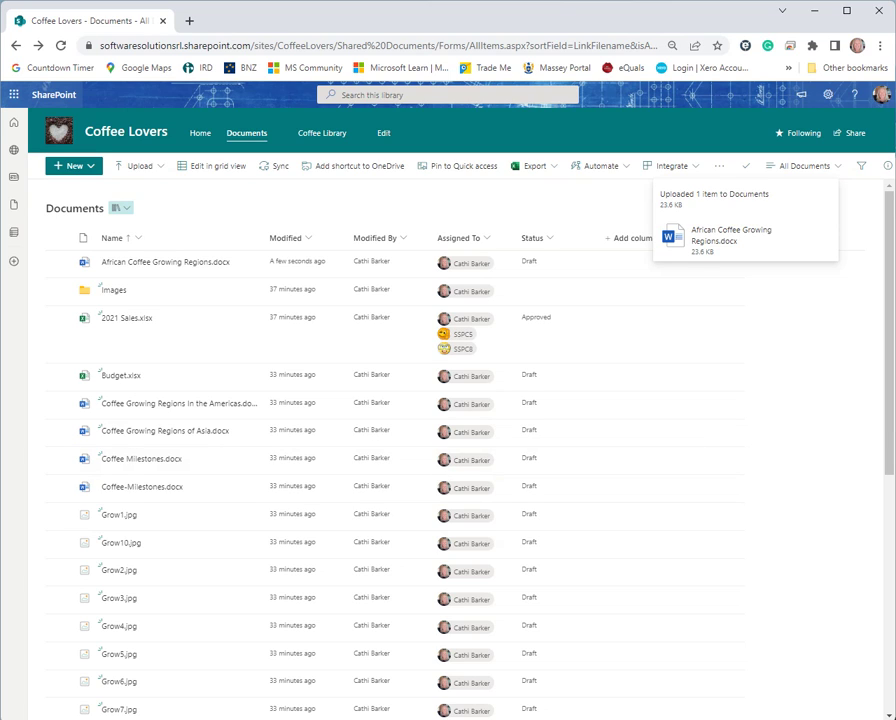
Download Budget.xlsx to the Desktop and open it in Excel
mouse_move(210, 520)
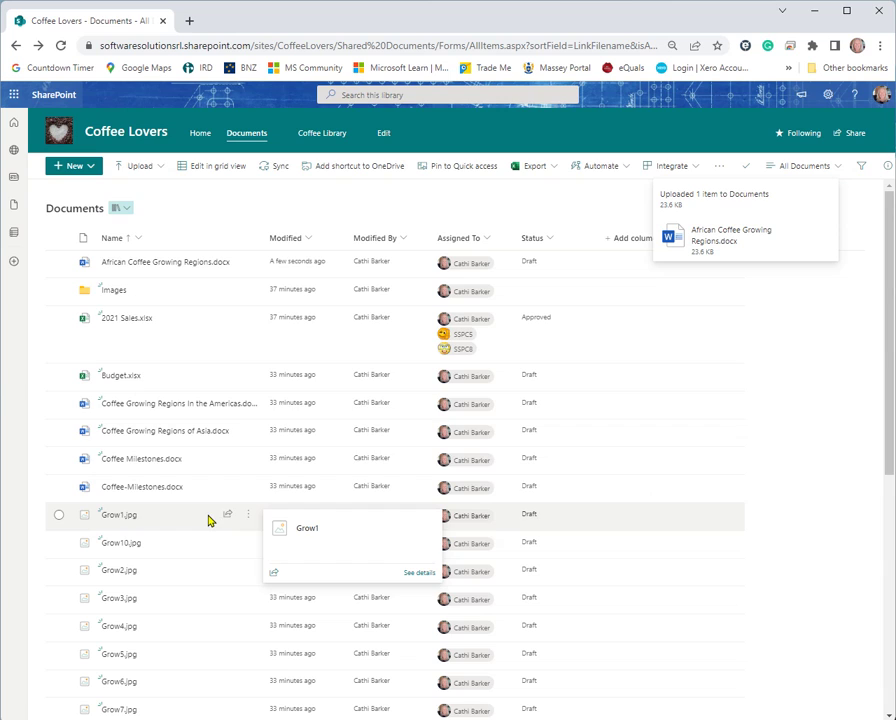
mouse_move(110, 380)
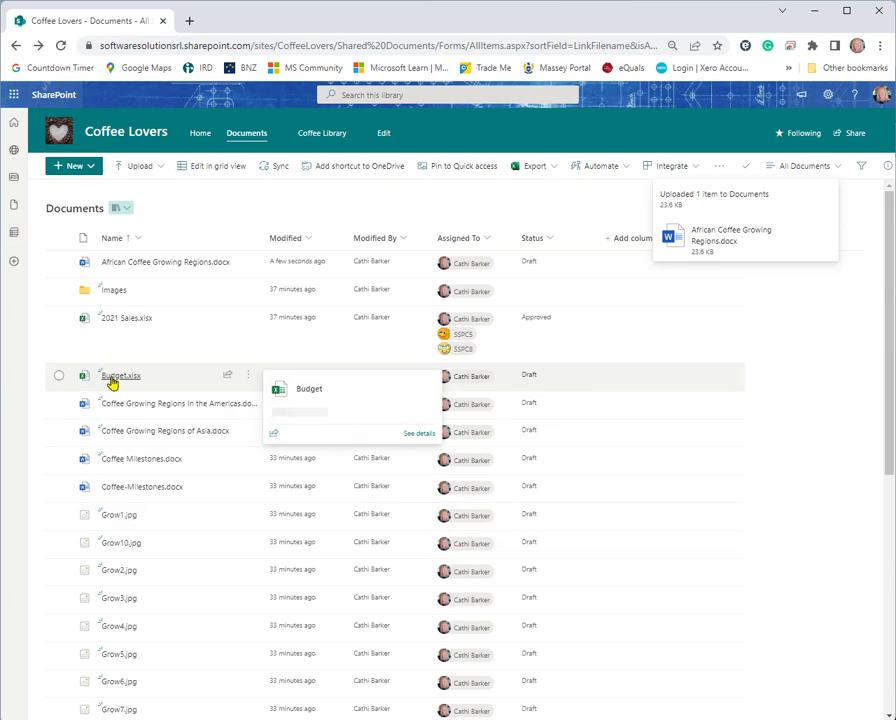
left_click(58, 376)
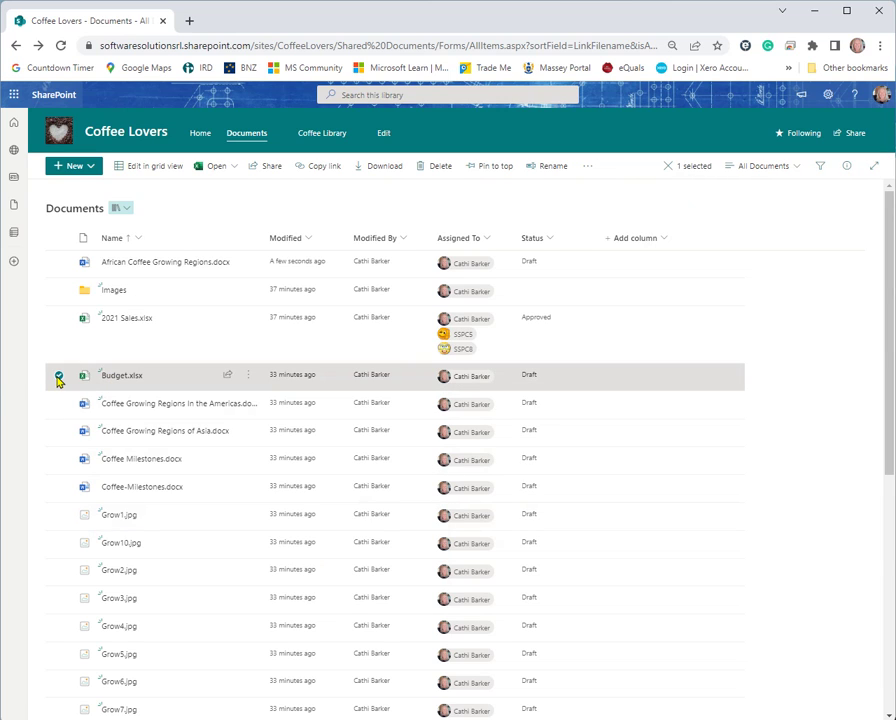
left_click(388, 170)
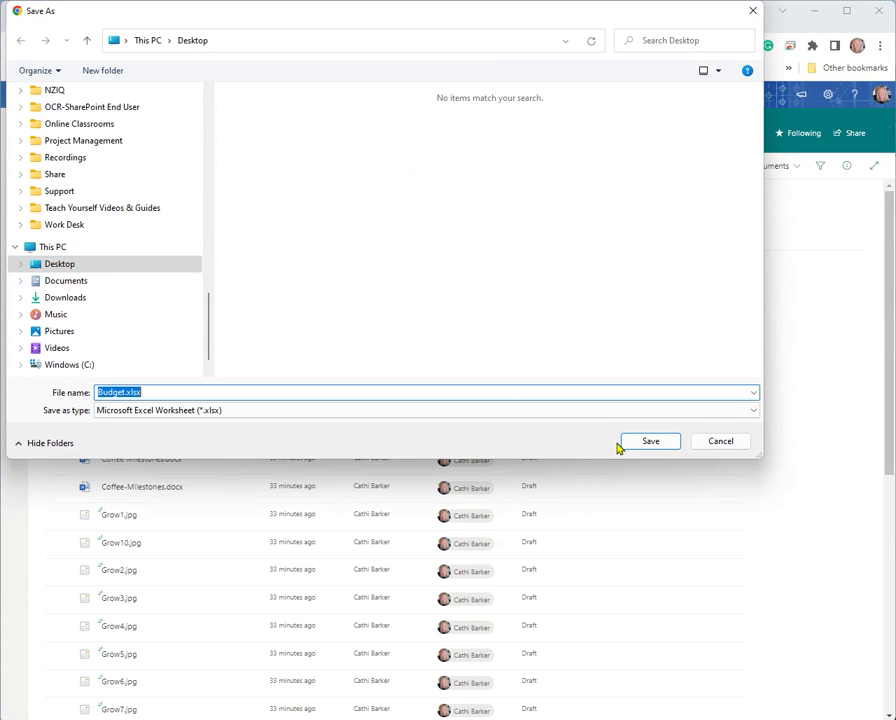
left_click(655, 443)
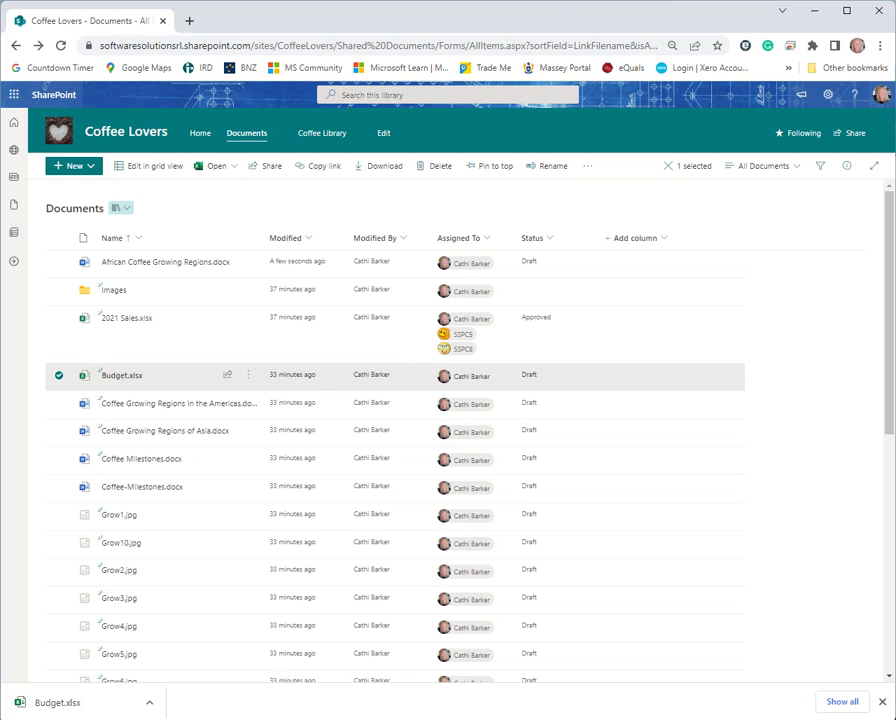
left_click(150, 703)
left_click(174, 611)
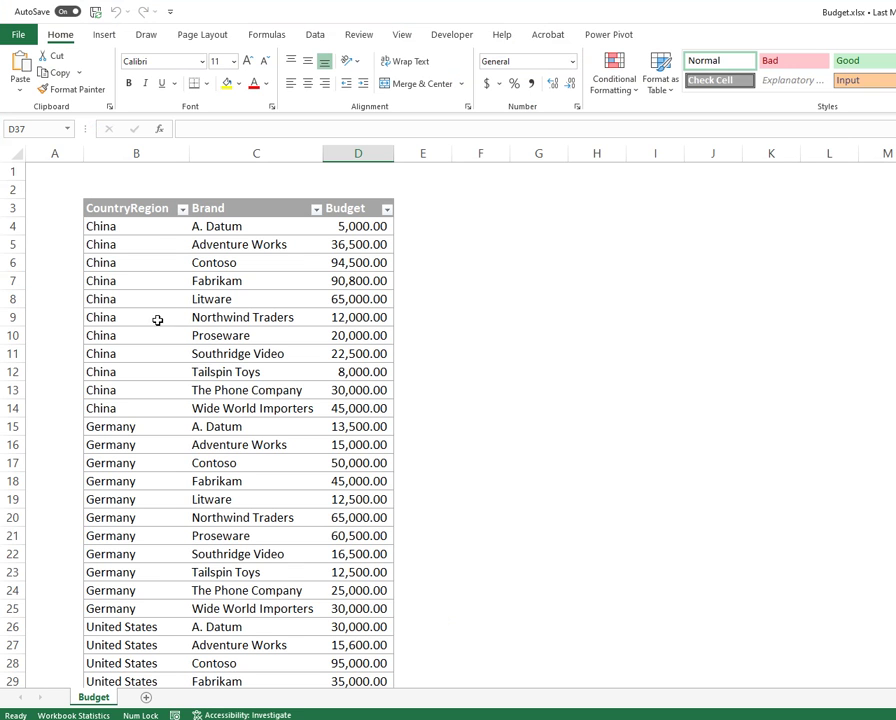
Add the comment 'Is this figure correct?' to the 5,000.00 budget in cell D4
left_click(246, 228)
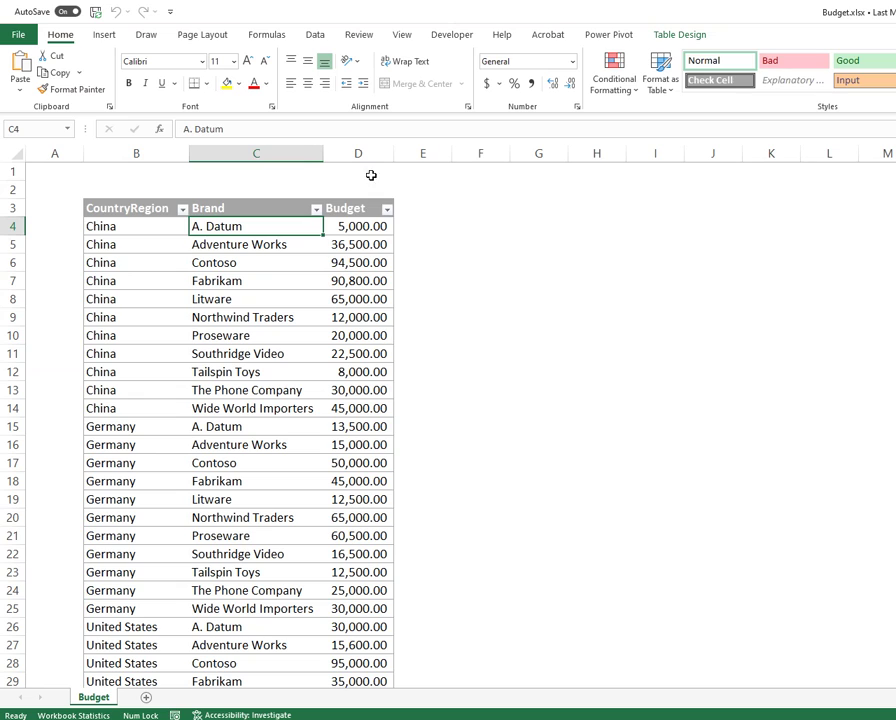
left_click(372, 226)
left_click(359, 36)
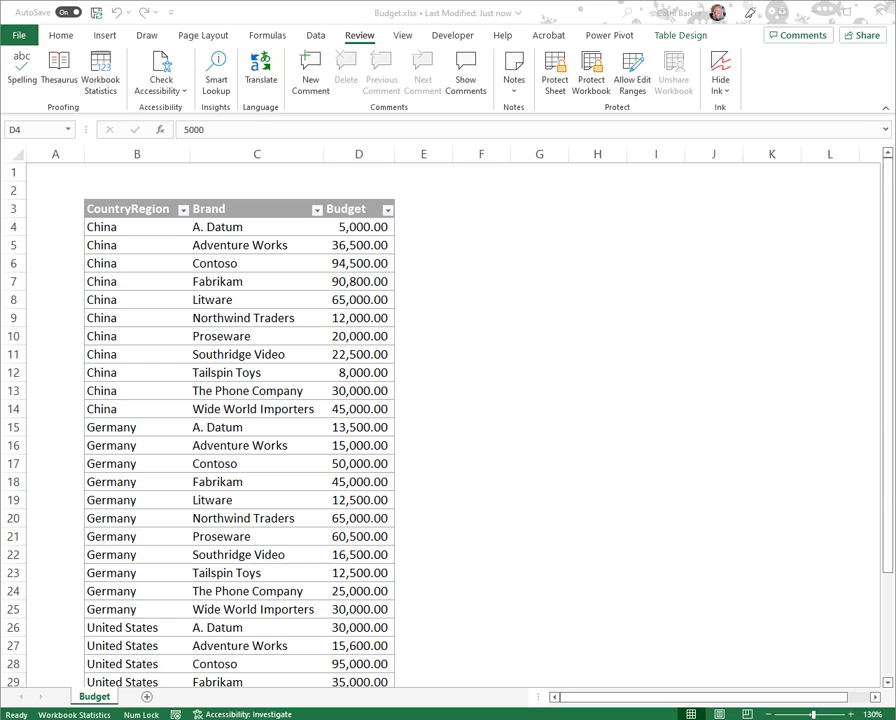
left_click(350, 228)
right_click(350, 227)
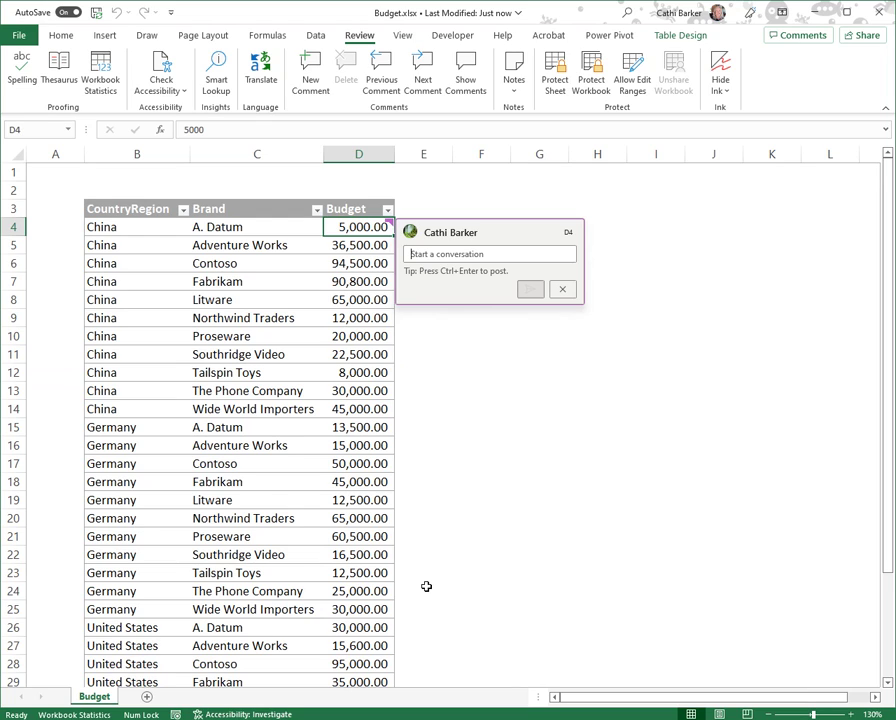
type("Is this fi")
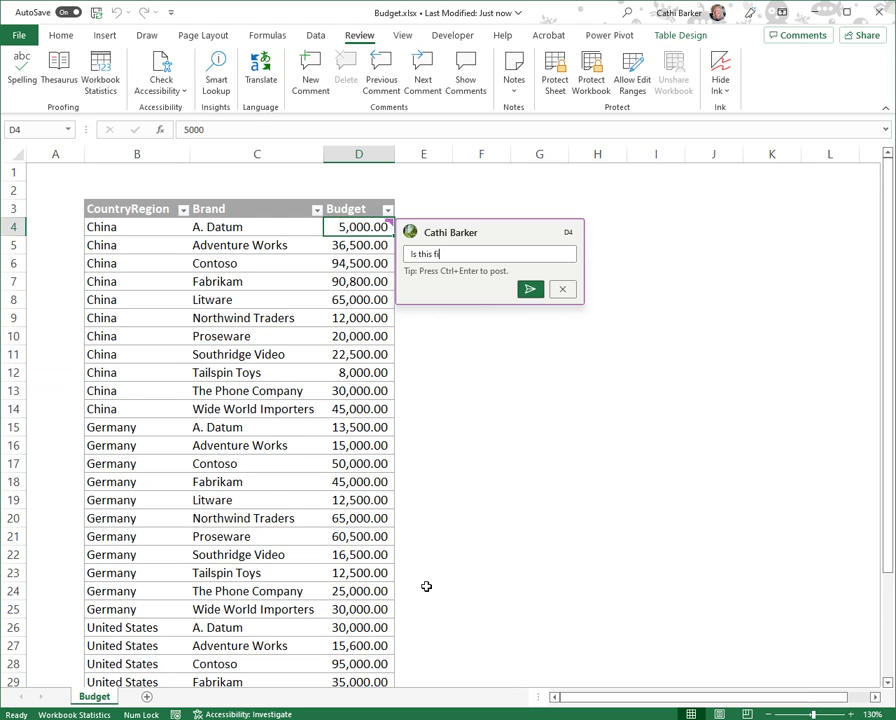
type("gure correct?")
key("ctrl+Return")
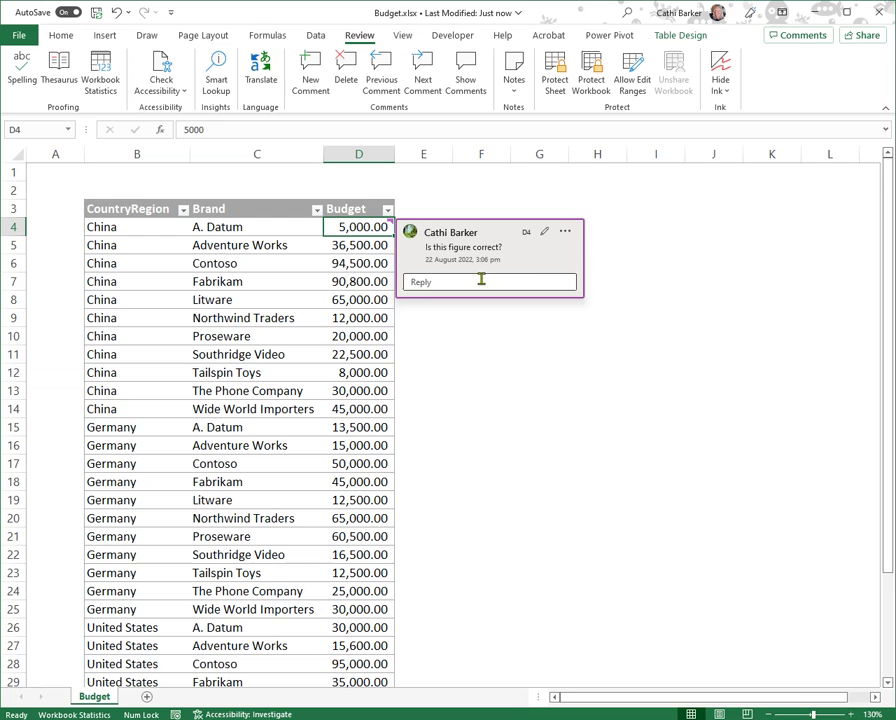
Check the comment thread's options without changes and show all comments in a side pane
left_click(566, 231)
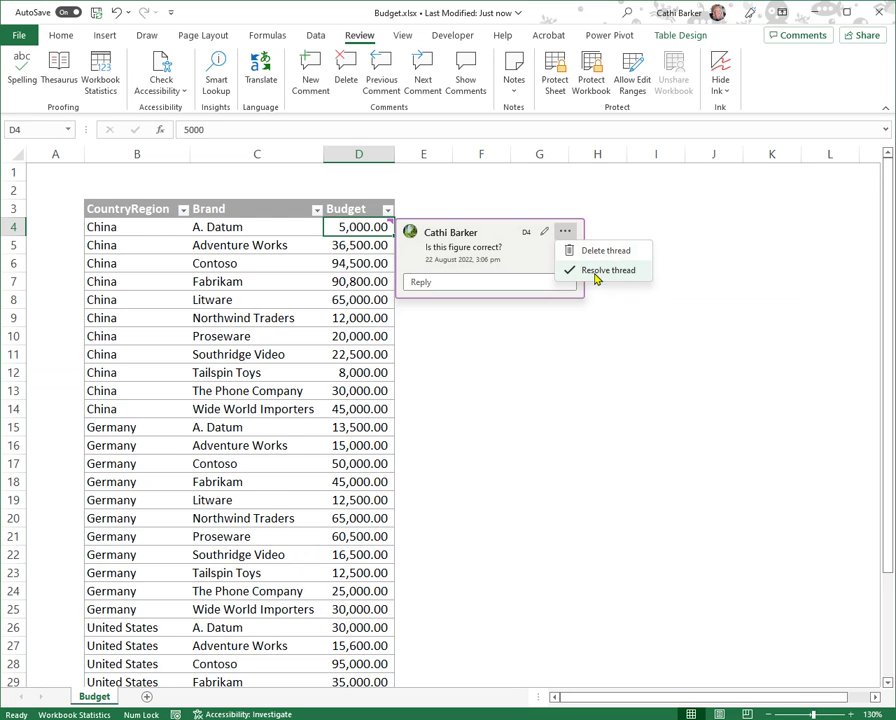
left_click(490, 281)
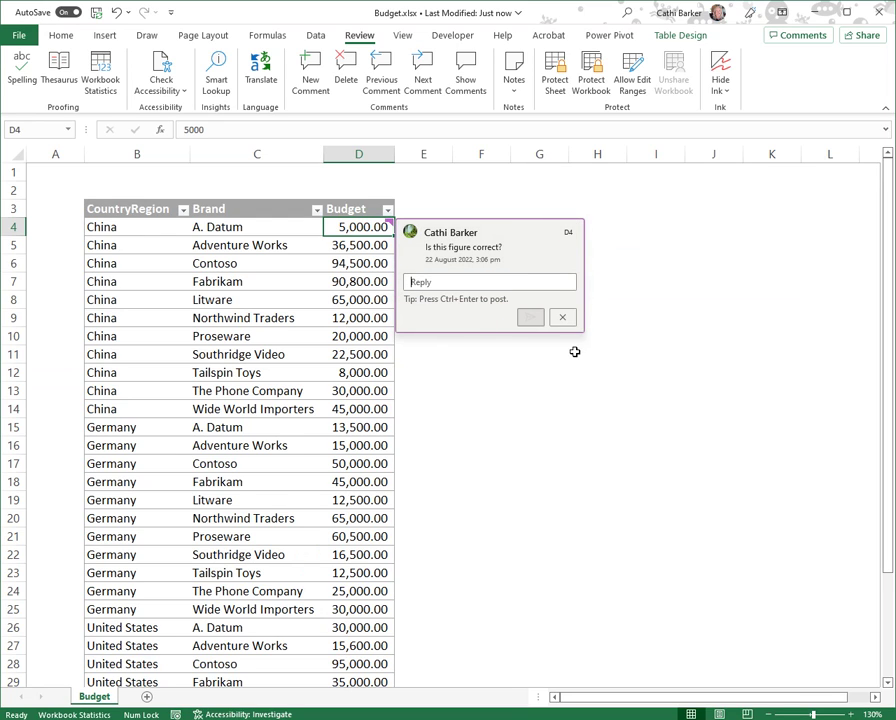
left_click(468, 70)
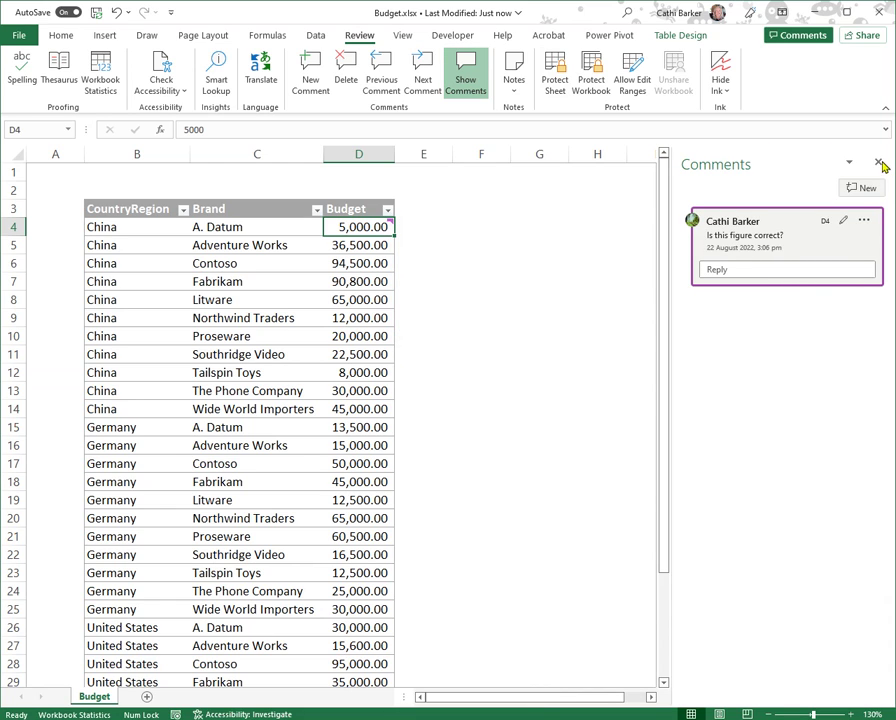
Hide the comments side pane and close the Budget workbook in Excel
left_click(466, 80)
left_click(467, 82)
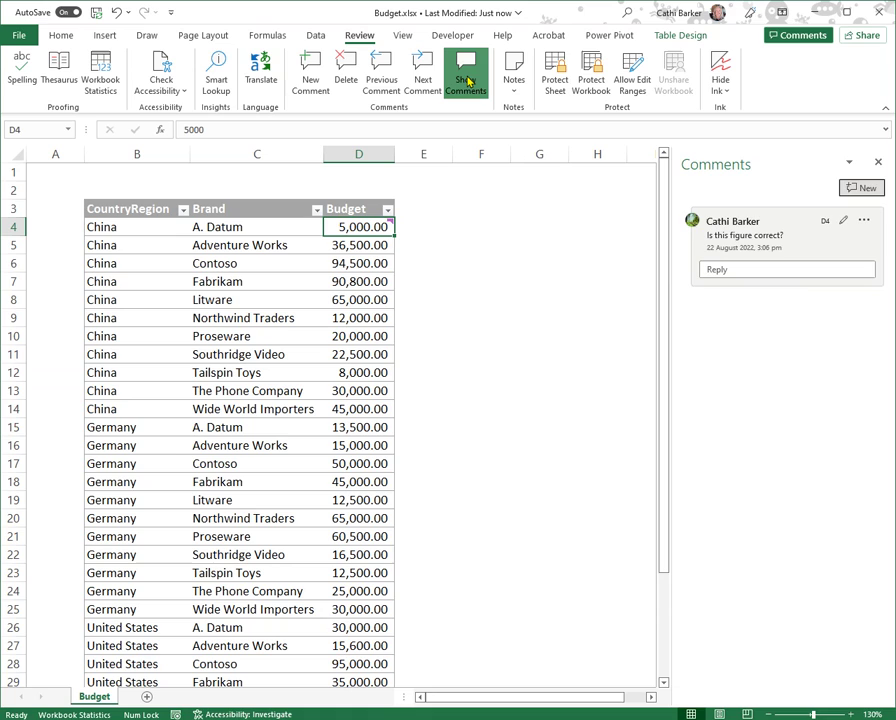
left_click(467, 82)
left_click(467, 82)
left_click(467, 82)
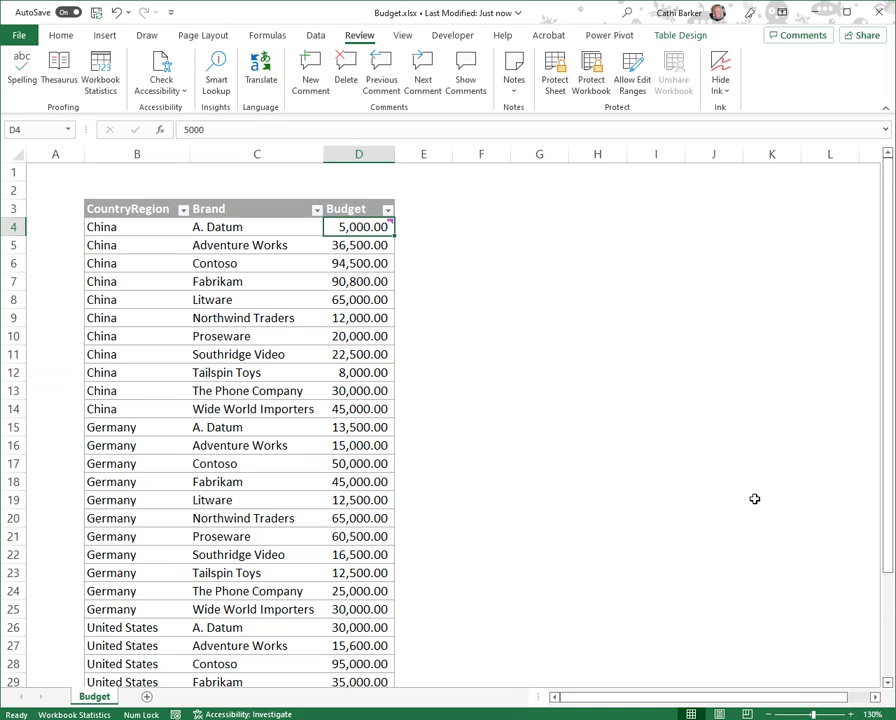
left_click(879, 14)
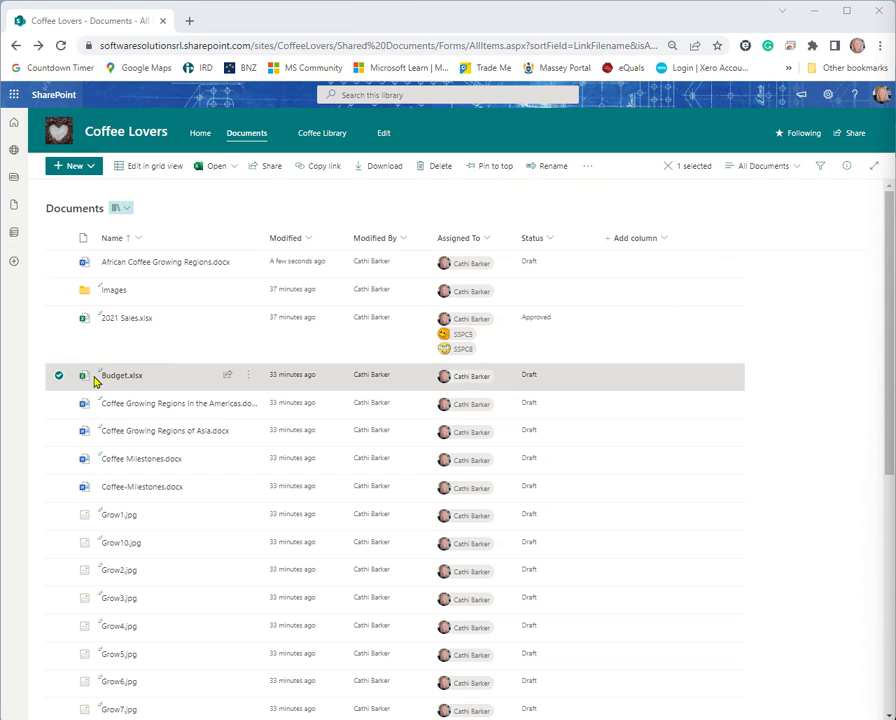
Upload Budget.xlsx from the Desktop and replace the library's existing Budget.xlsx with it
left_click(58, 377)
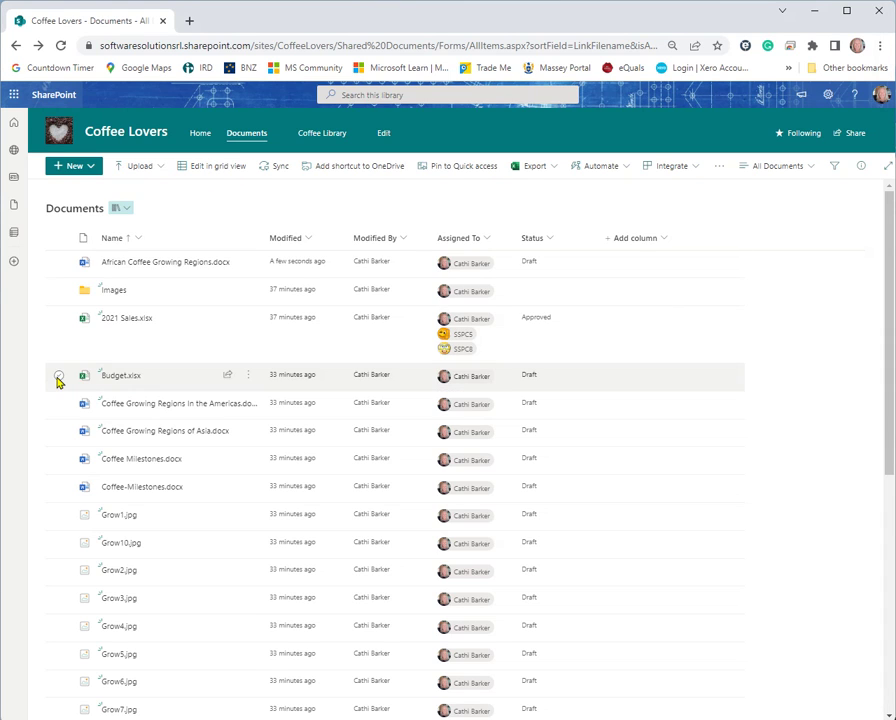
left_click(150, 167)
left_click(126, 188)
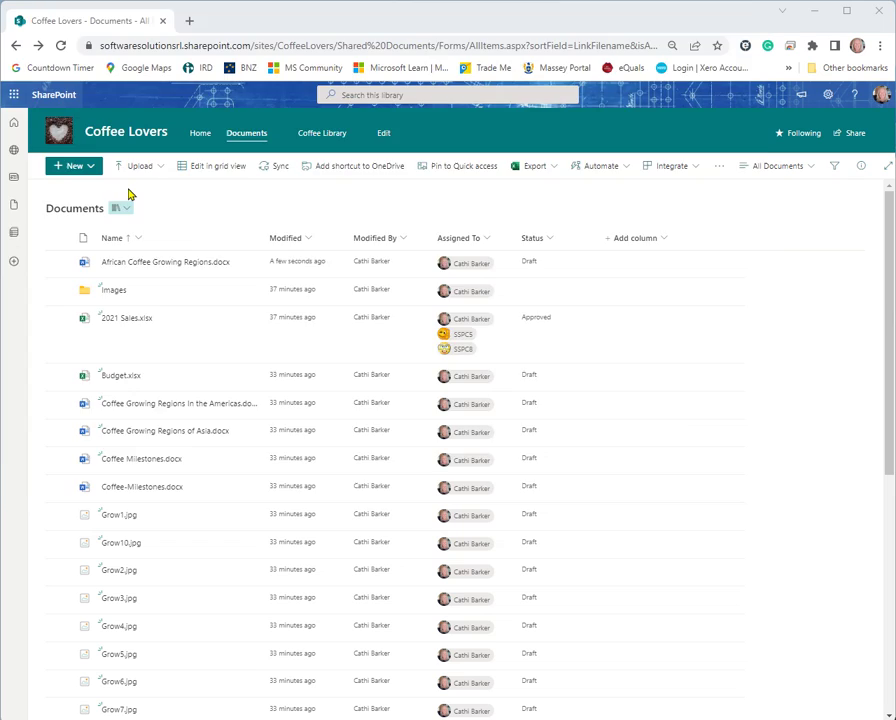
left_click(250, 112)
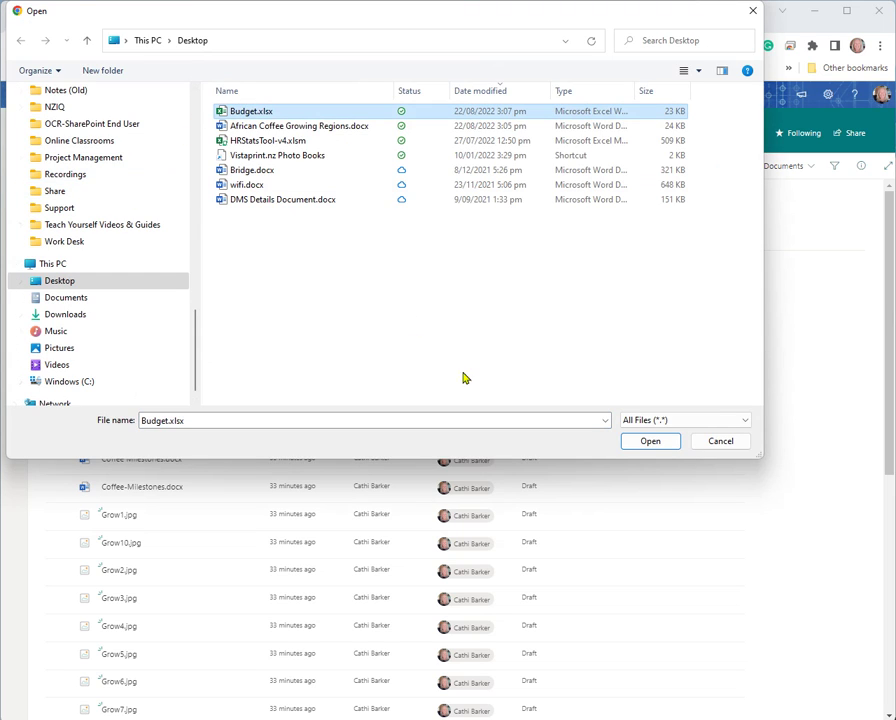
left_click(650, 441)
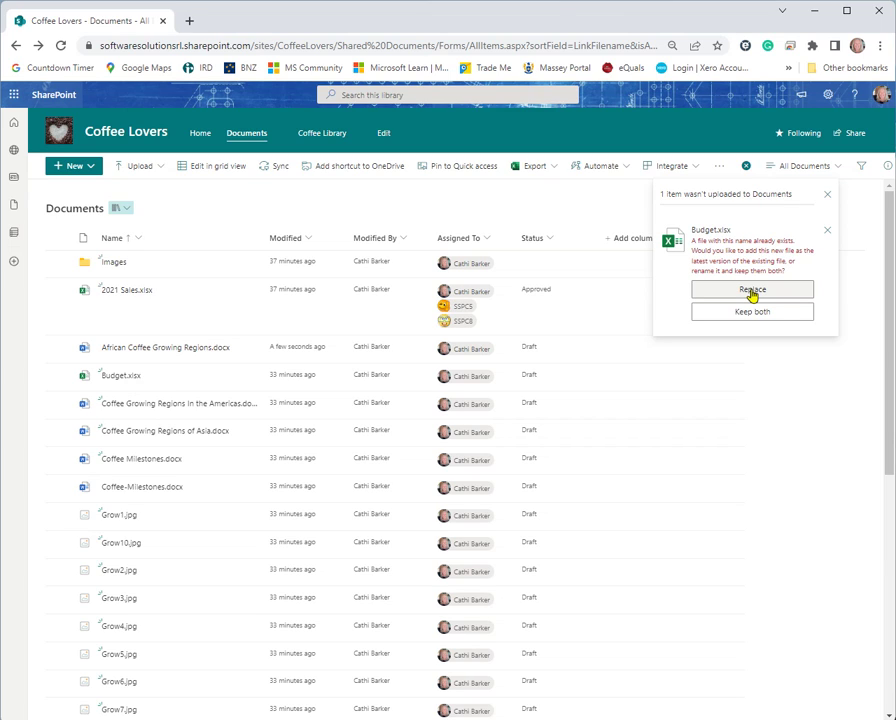
left_click(752, 292)
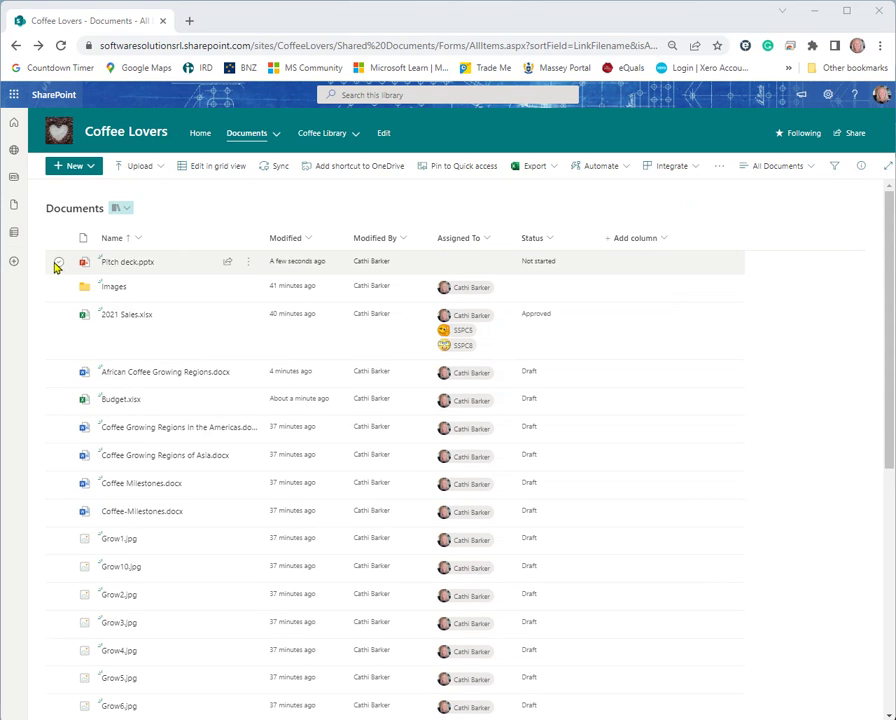
Download Pitch deck.pptx to the Desktop, overwriting the existing local Pitch deck.pptx
left_click(58, 263)
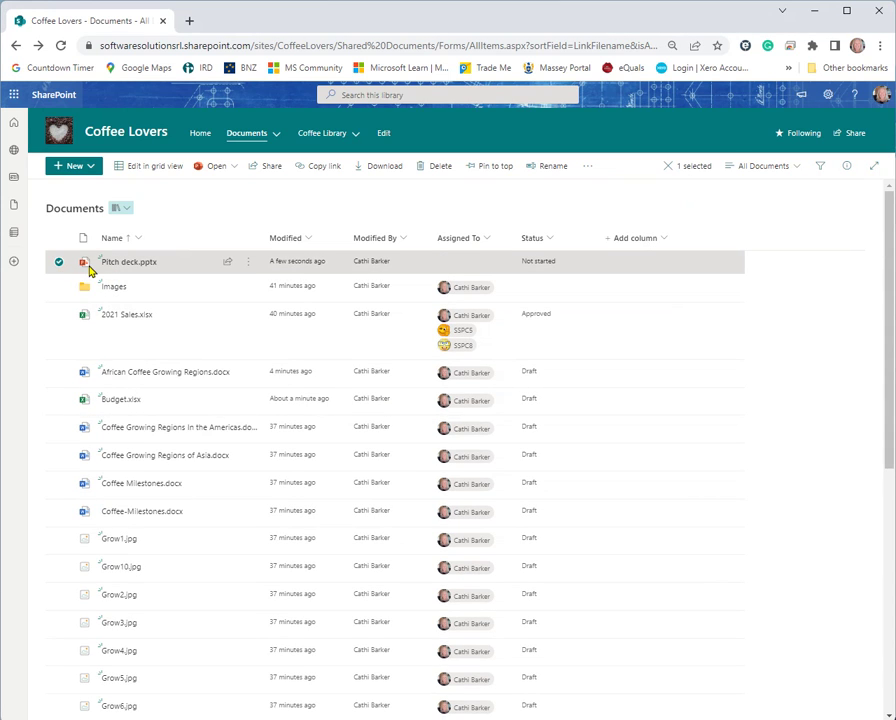
left_click(382, 168)
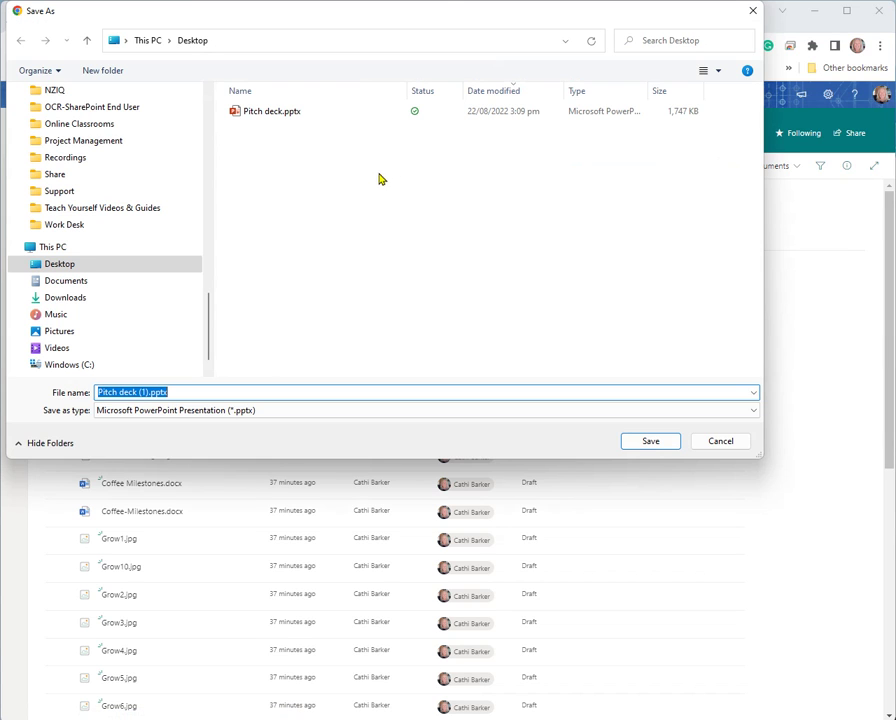
left_click(60, 266)
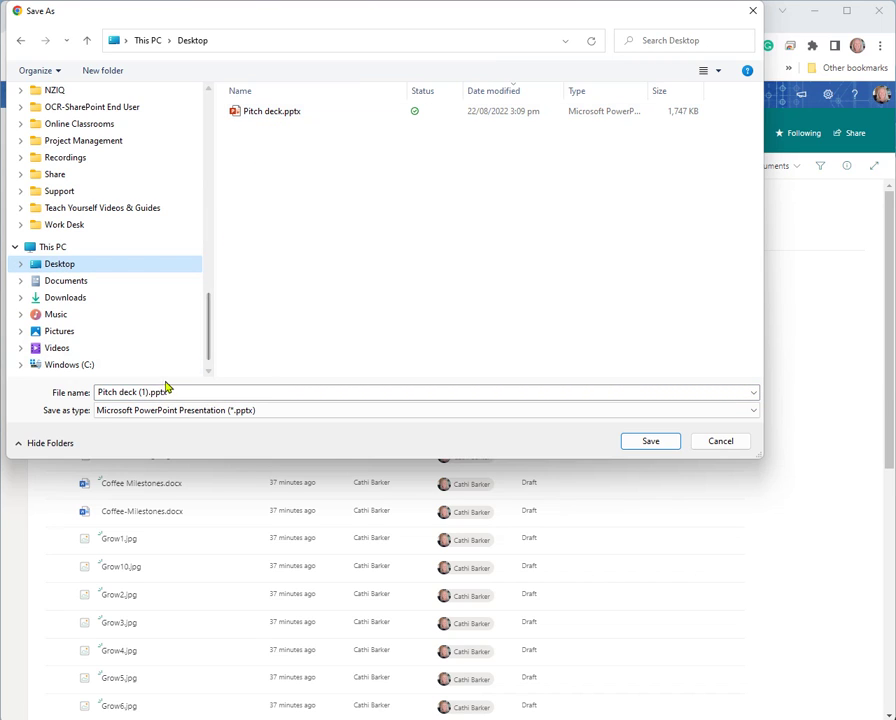
left_click(272, 112)
left_click(652, 443)
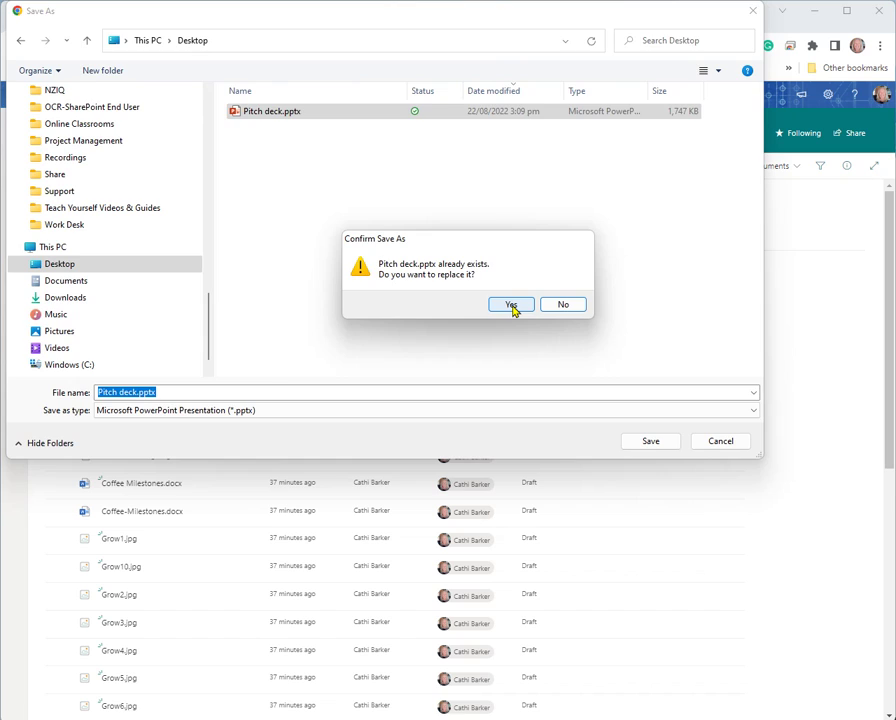
left_click(515, 306)
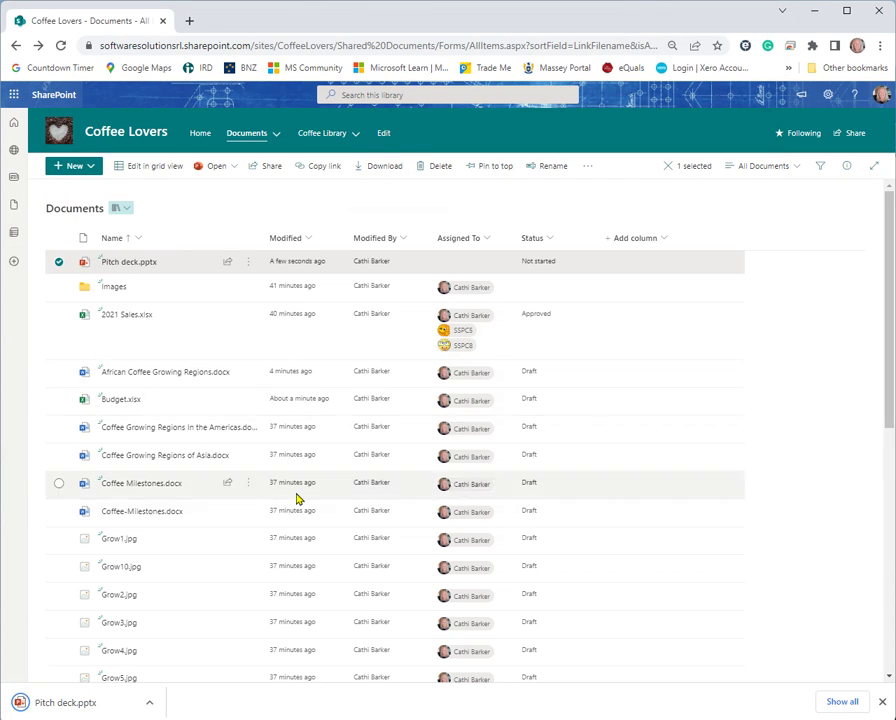
left_click(149, 702)
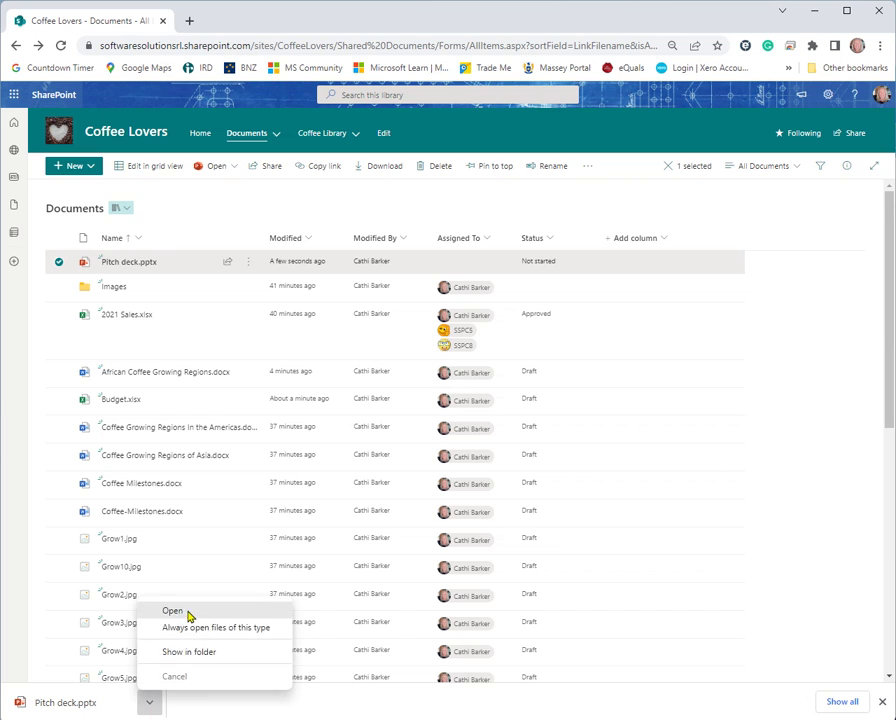
Open the downloaded deck and comment 'This slide layout looks messy' on slide 4's SOLUTION heading
left_click(188, 616)
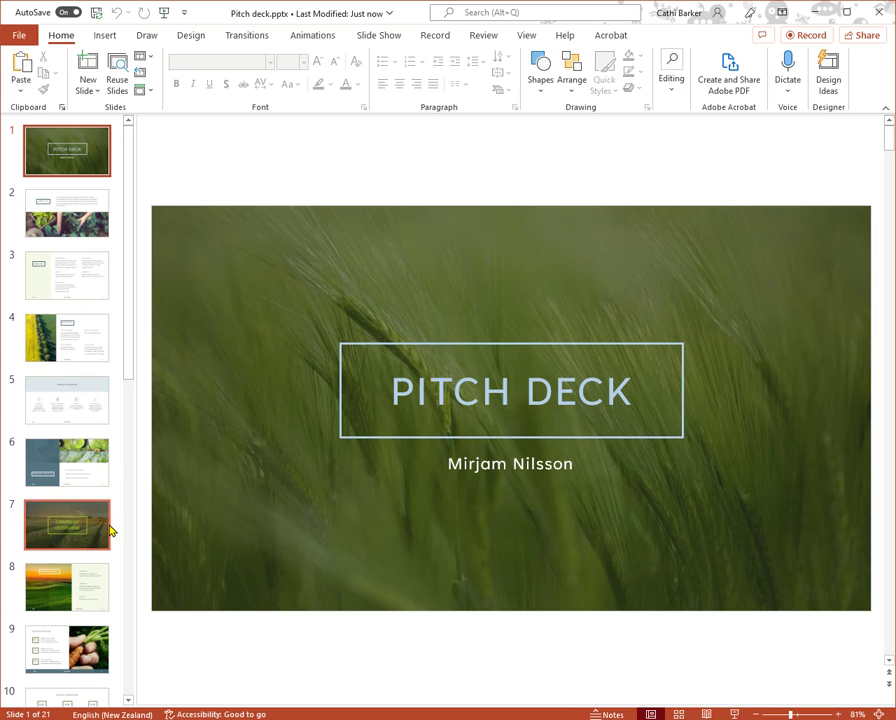
left_click(100, 355)
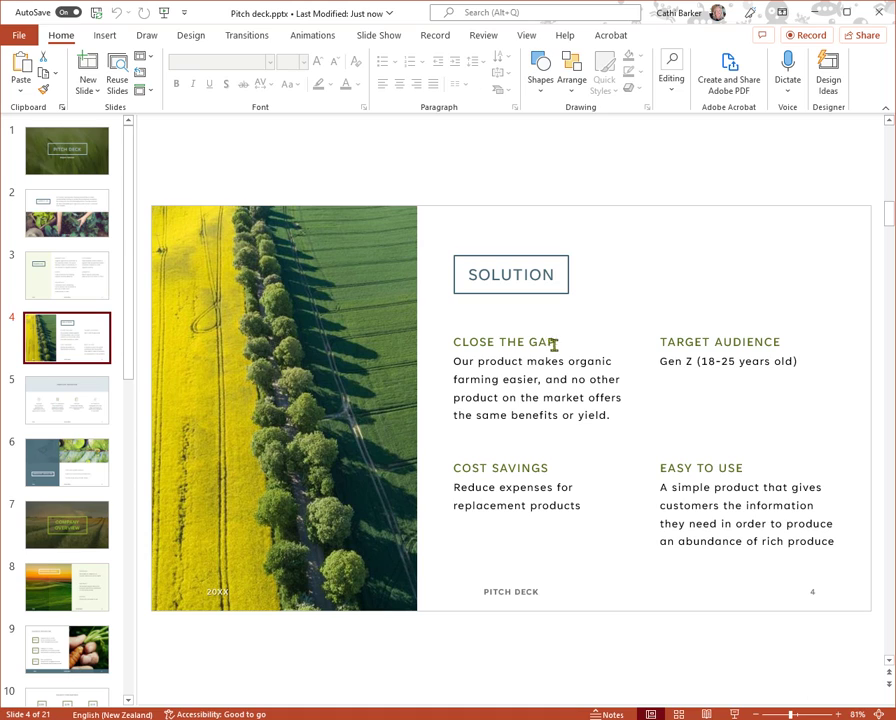
left_click(559, 291)
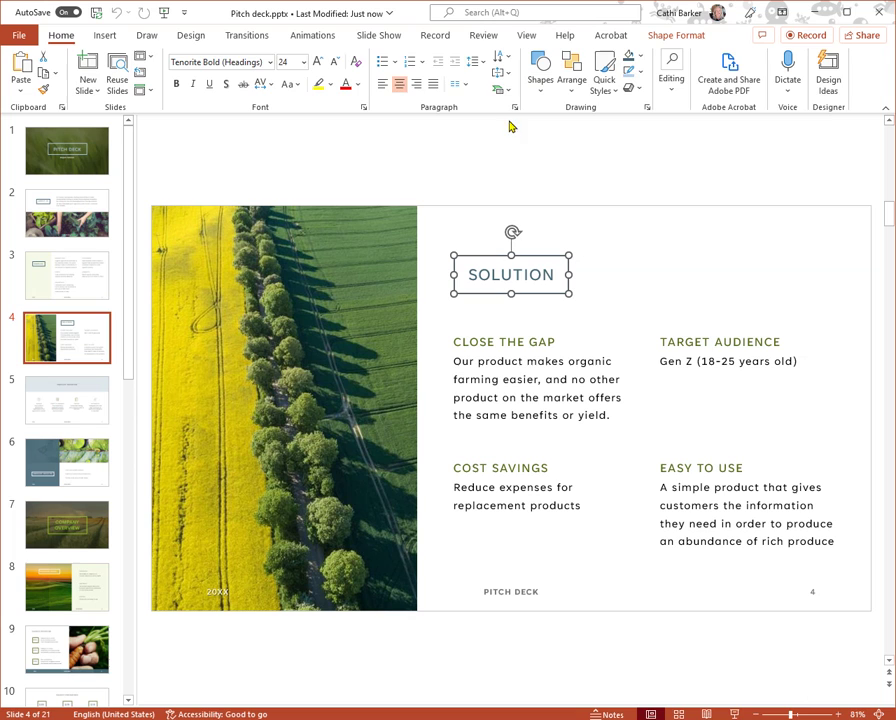
left_click(480, 35)
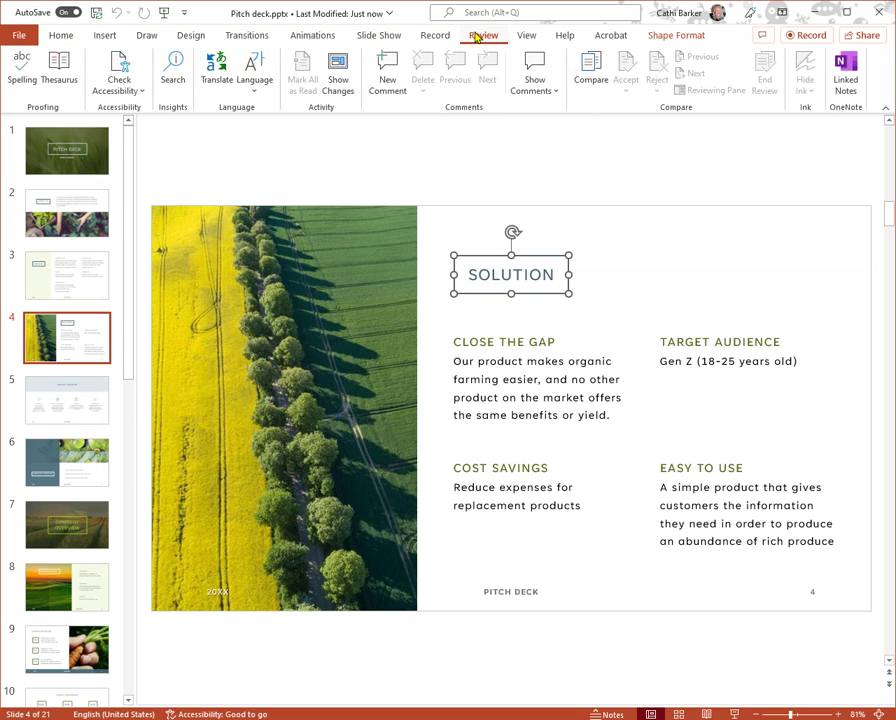
left_click(386, 85)
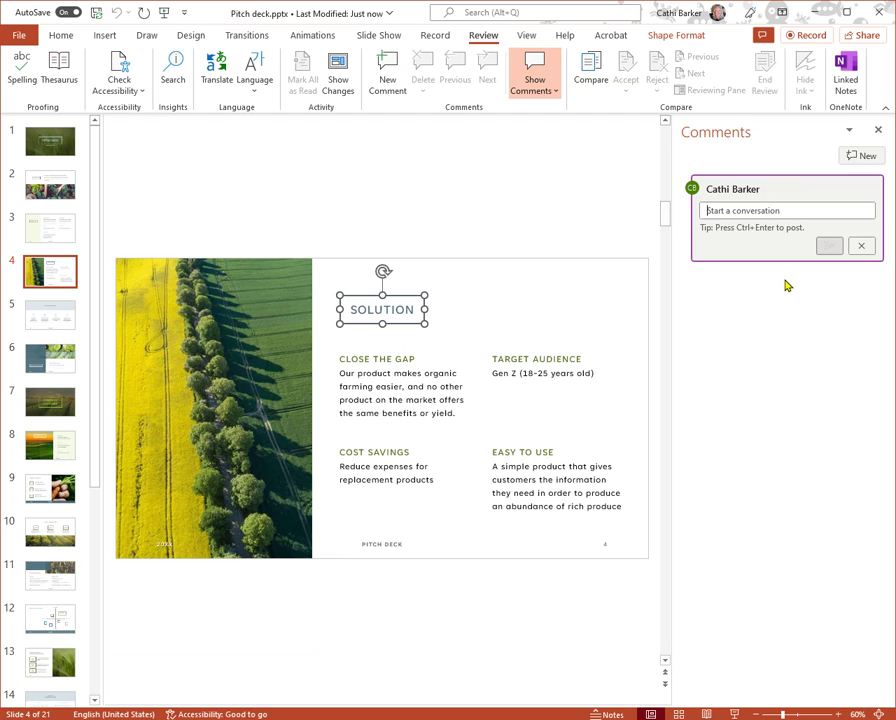
type("This slide layout looks messy")
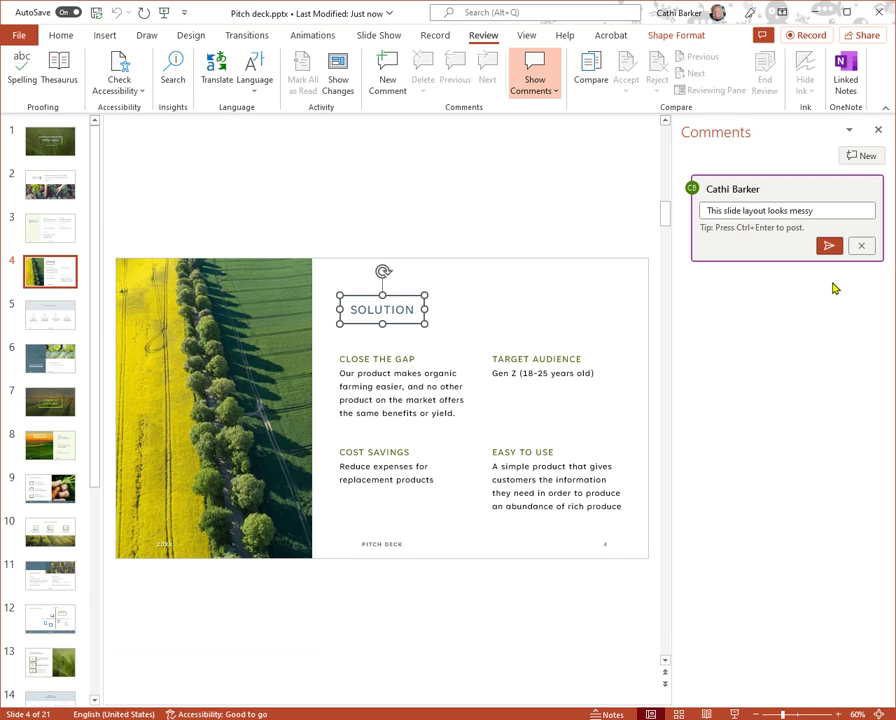
left_click(828, 245)
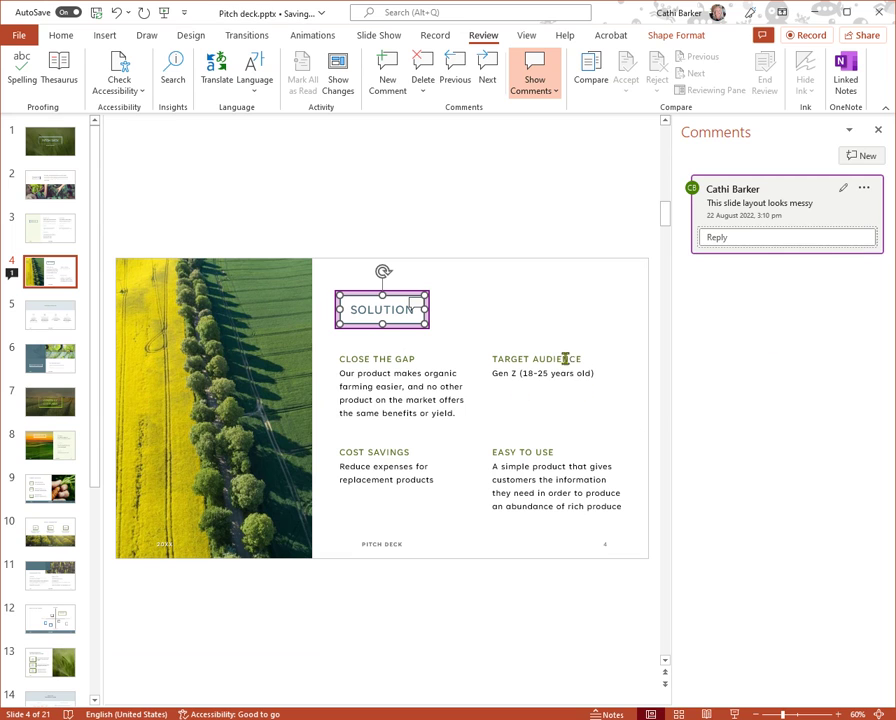
Deselect the heading and toggle the Comments pane off and back on
left_click(550, 328)
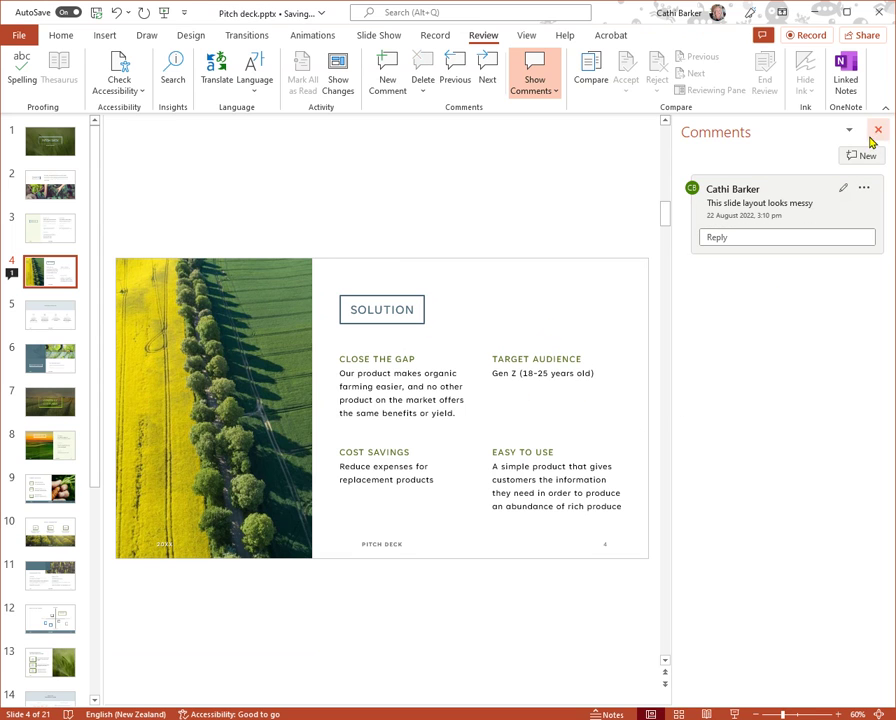
left_click(545, 78)
left_click(545, 75)
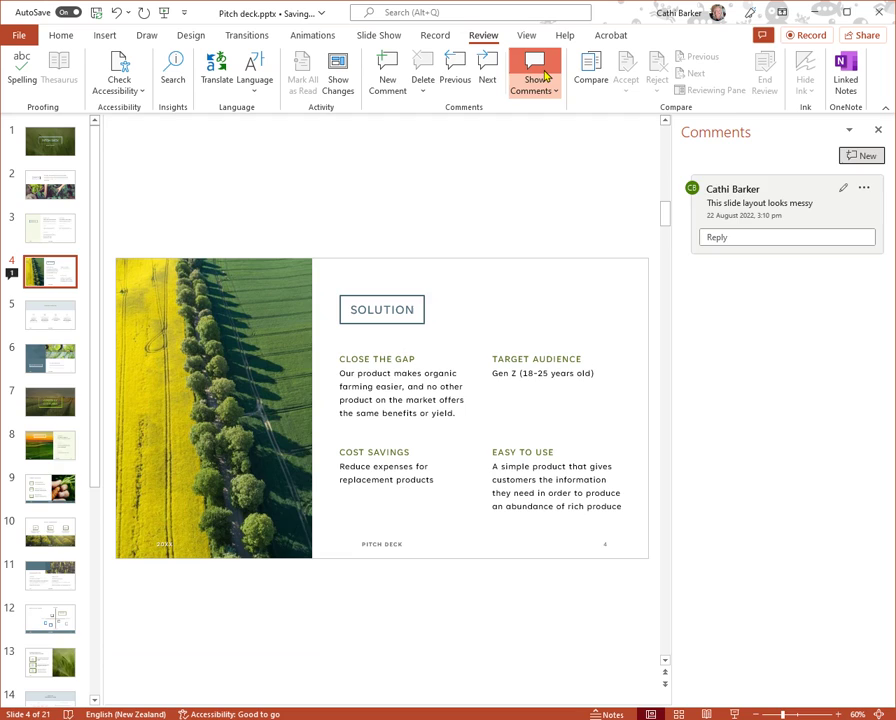
left_click(536, 78)
Bring back the Comments pane, discard an empty reply to the thread, and close PowerPoint
left_click(536, 267)
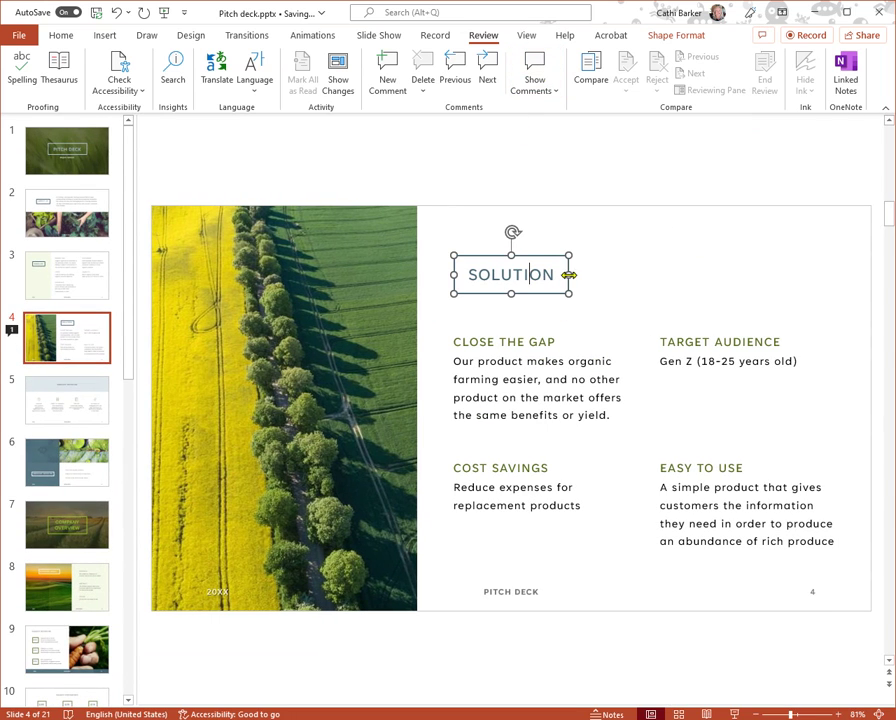
left_click(543, 72)
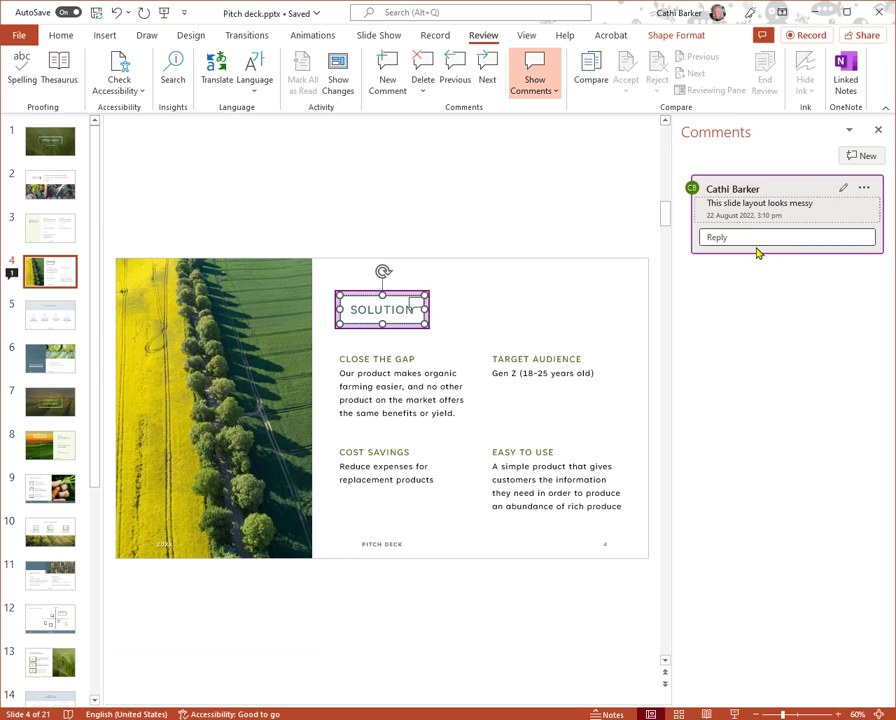
left_click(864, 188)
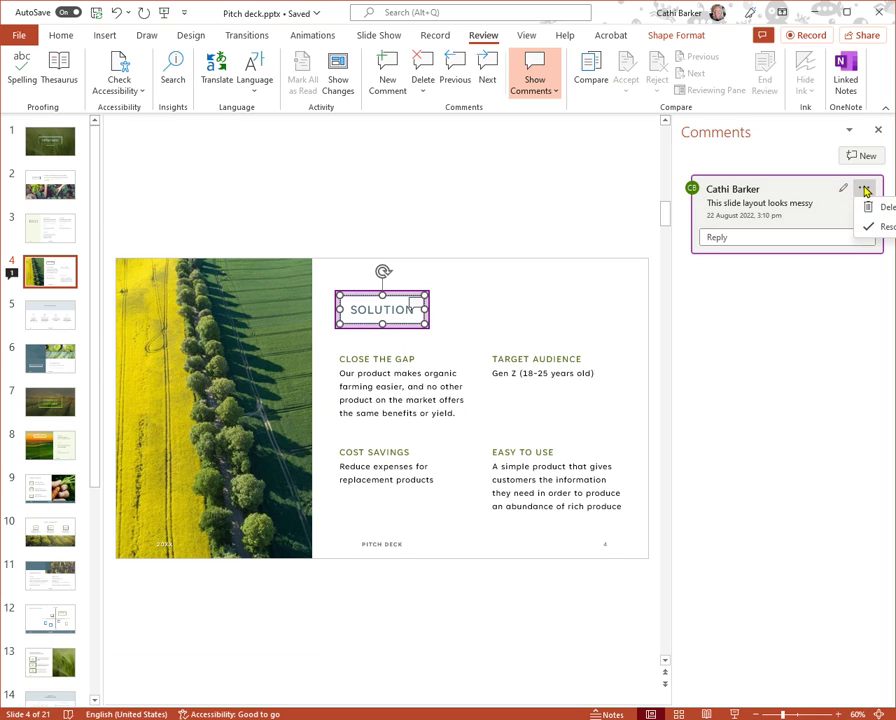
left_click(788, 238)
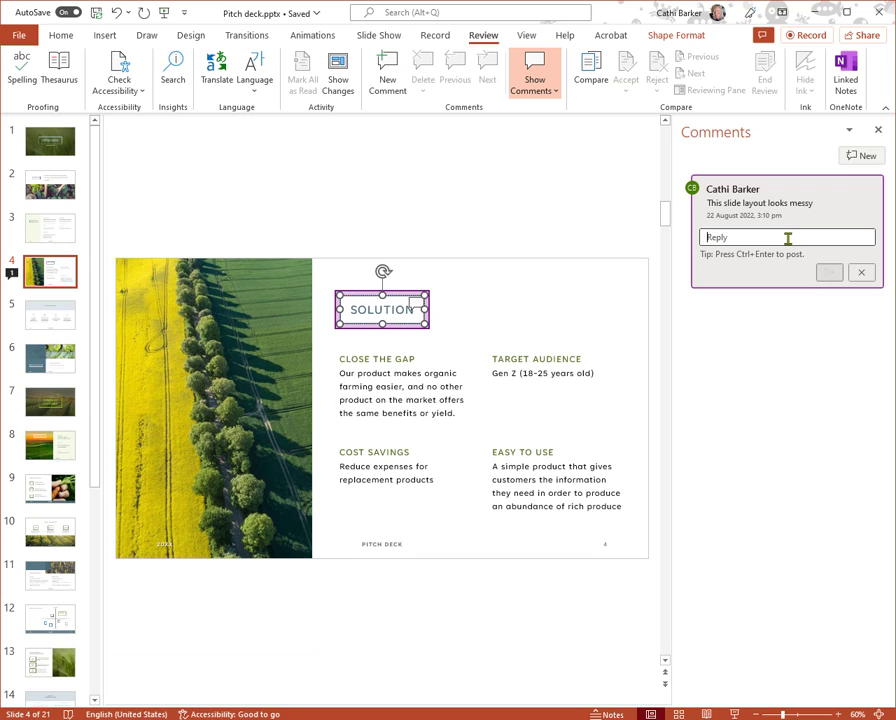
left_click(882, 14)
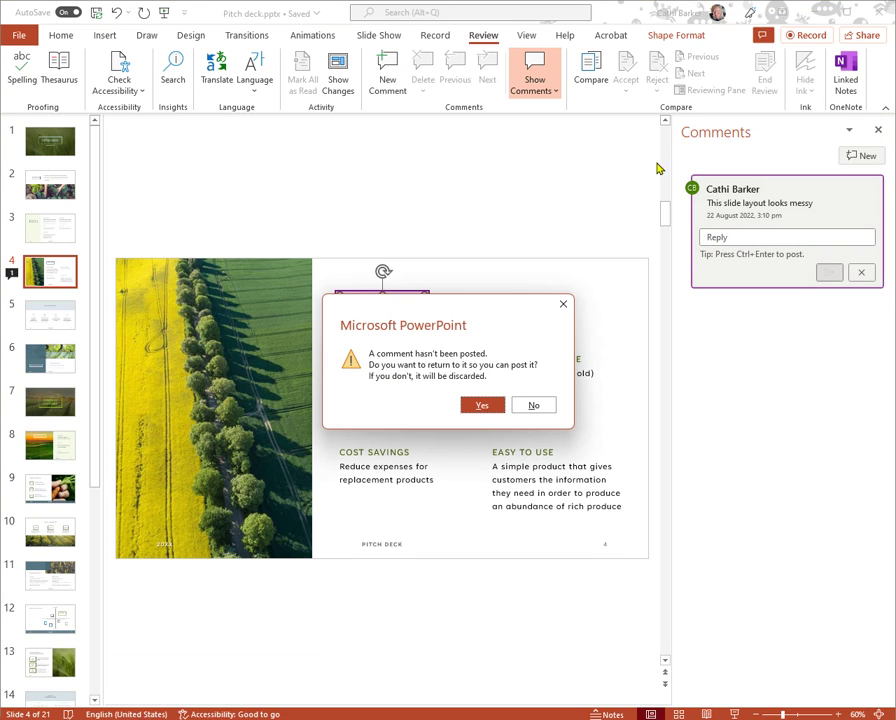
left_click(480, 516)
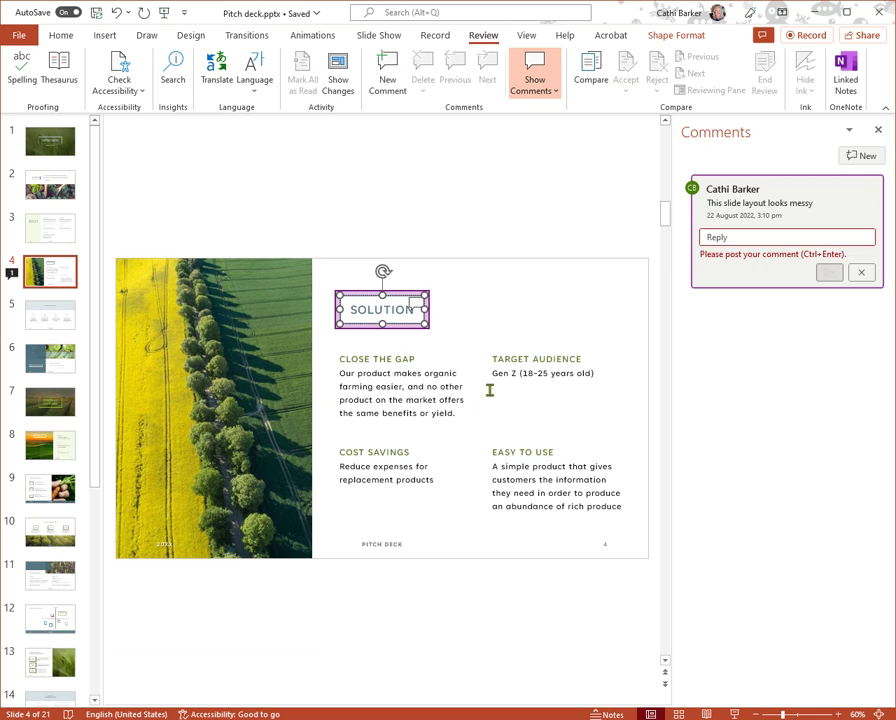
left_click(858, 273)
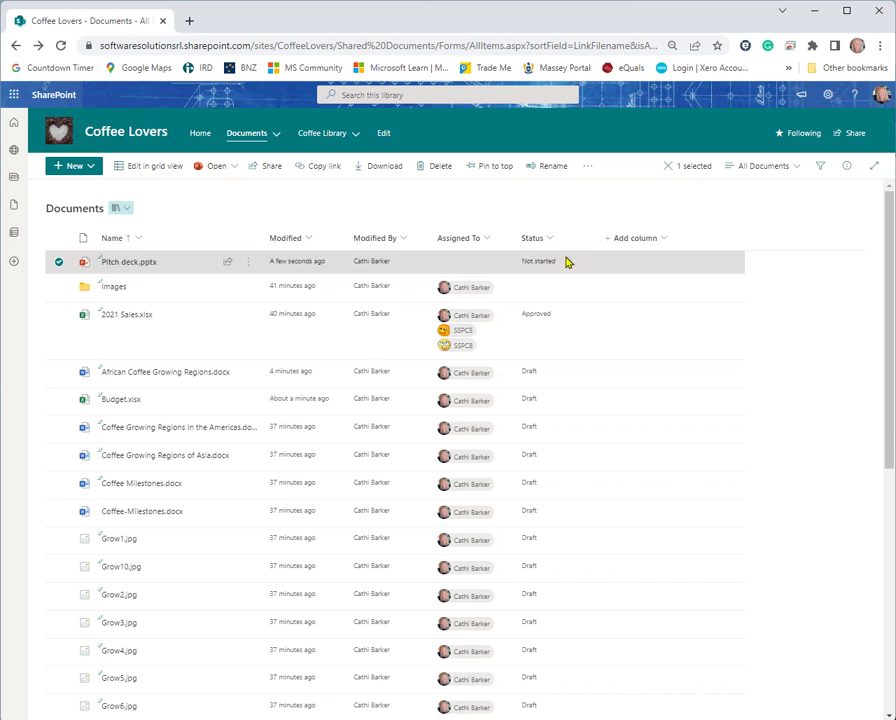
Upload Pitch deck.pptx from the Desktop to Documents, triggering the file-already-exists warning
left_click(59, 263)
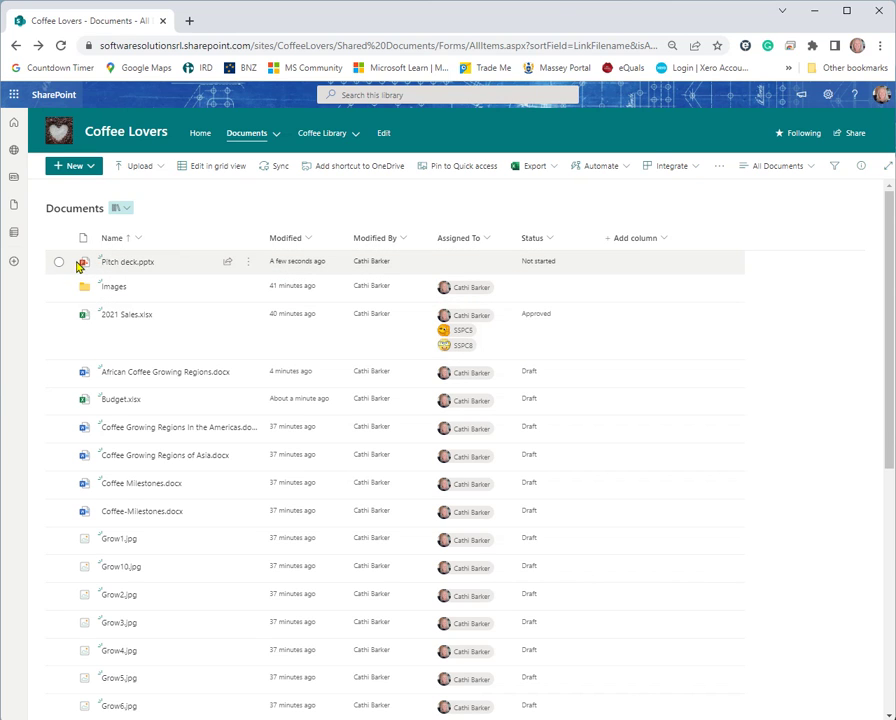
left_click(59, 262)
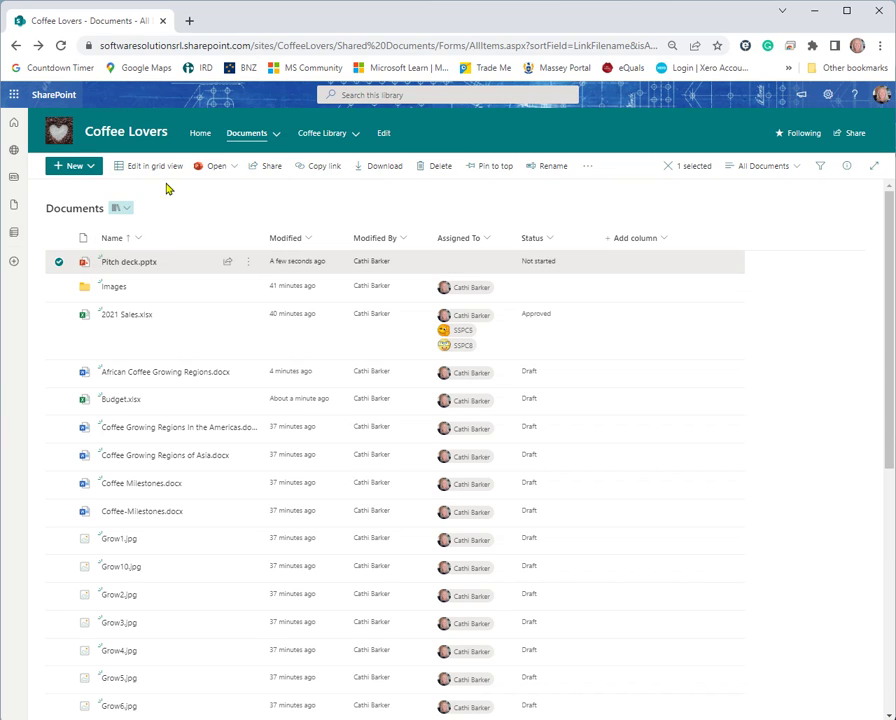
left_click(692, 170)
left_click(147, 170)
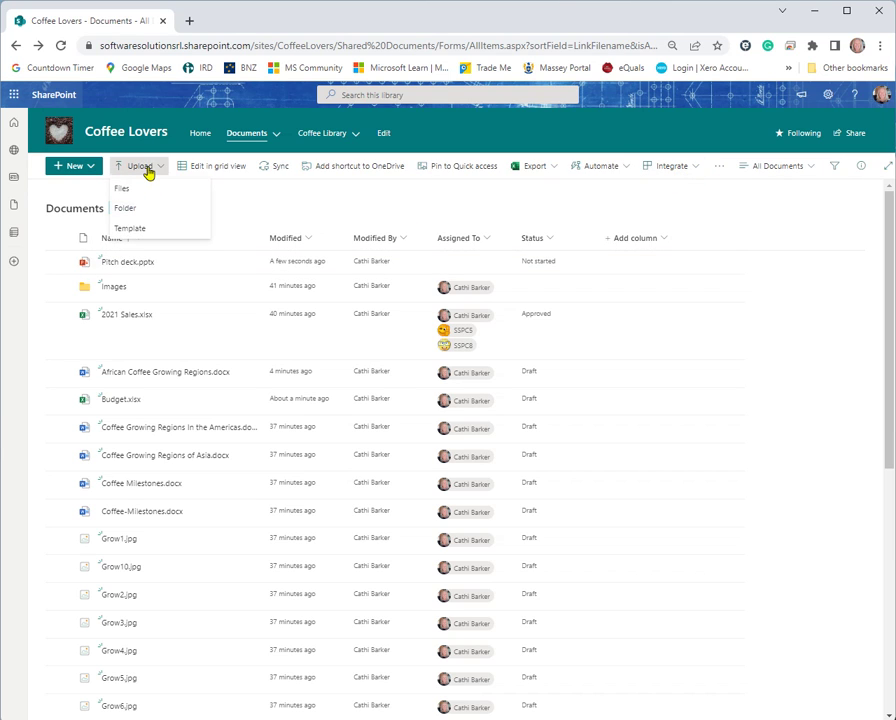
left_click(124, 187)
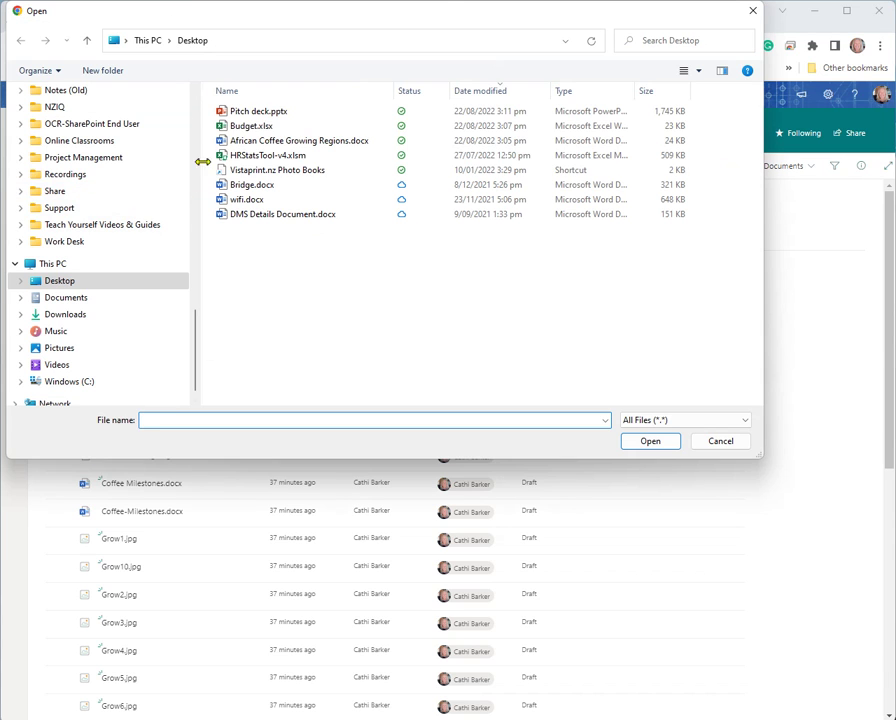
left_click(258, 112)
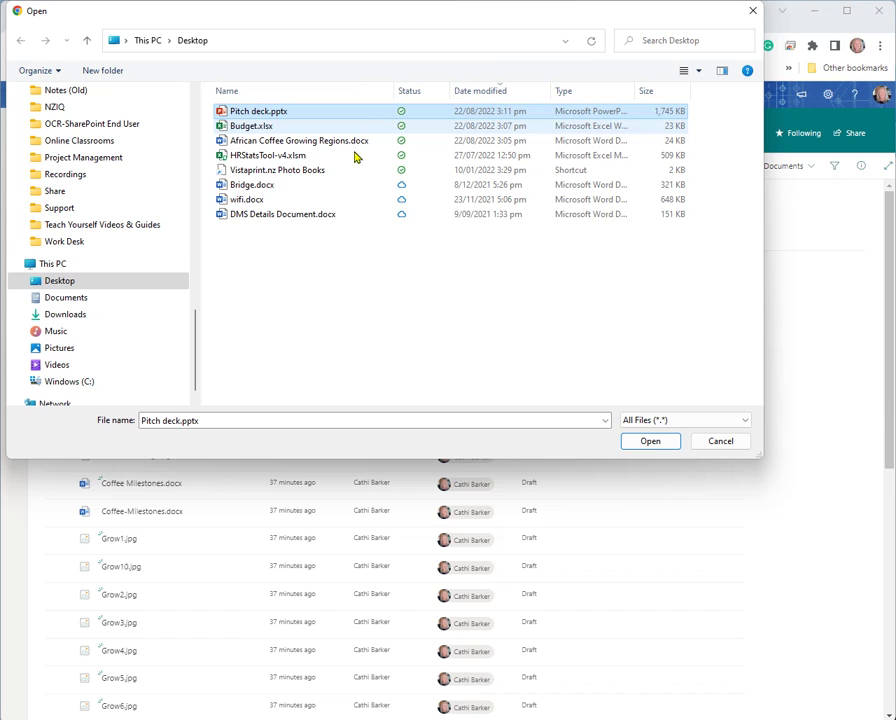
left_click(652, 442)
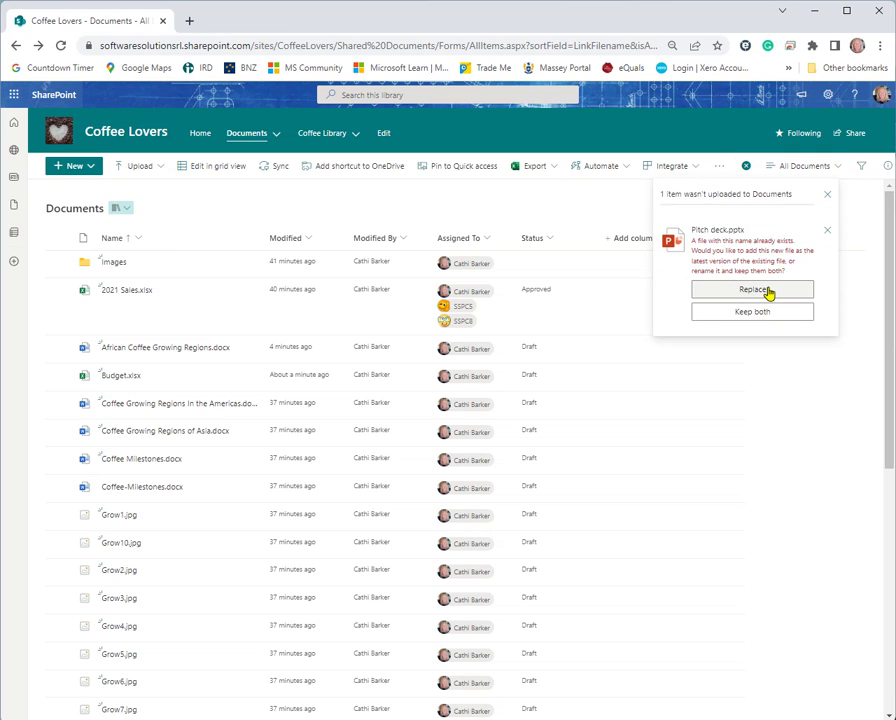
Replace the library's Pitch deck.pptx with the uploaded Desktop copy
left_click(768, 291)
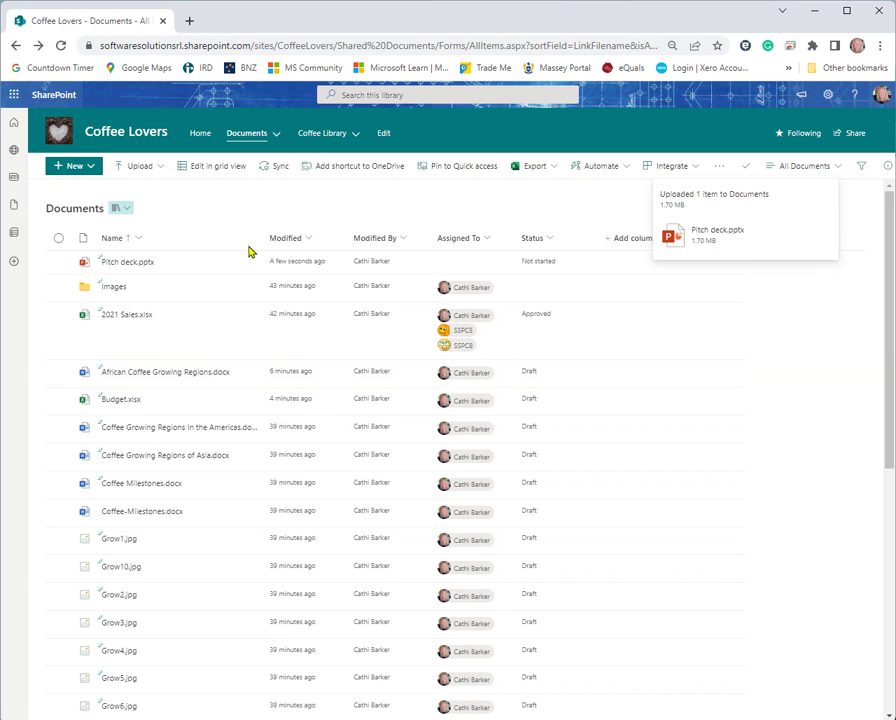
mouse_move(195, 268)
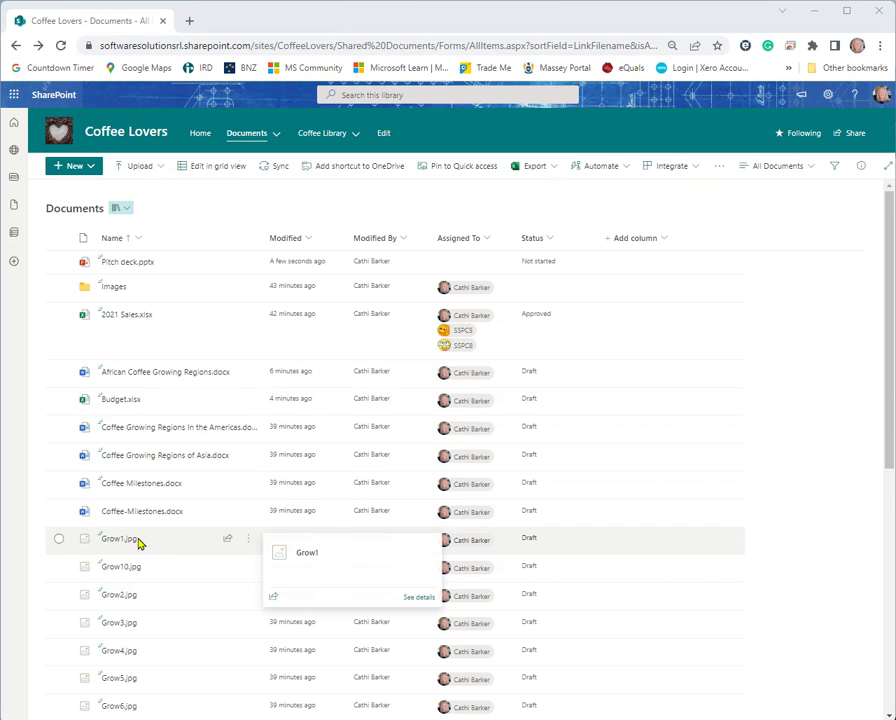
Post the comment 'This is the lastest opy of the Grow1 Image.' on Grow1.jpg, then start a reply
left_click(58, 540)
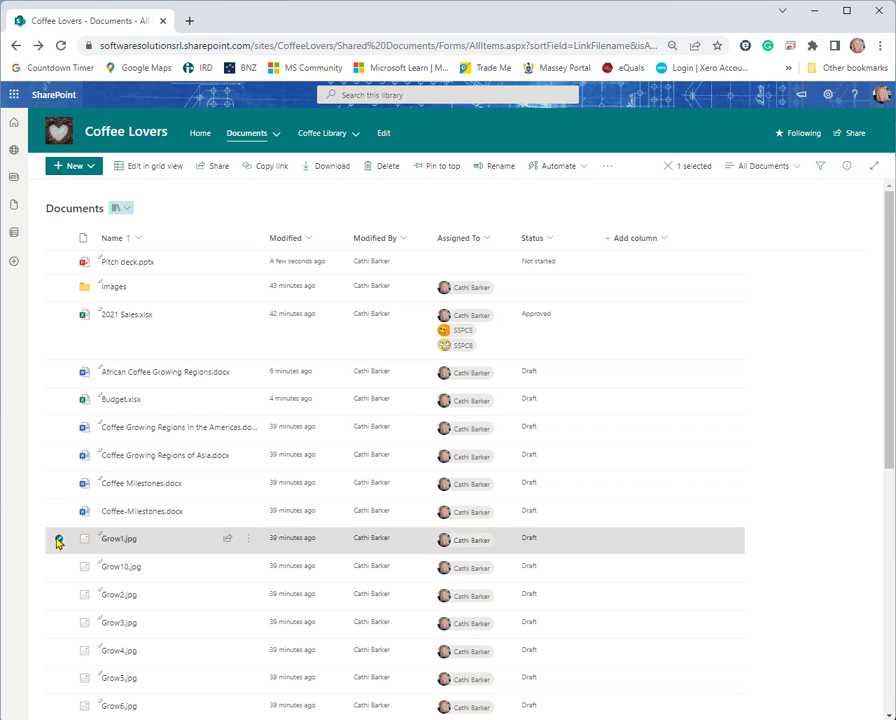
left_click(847, 168)
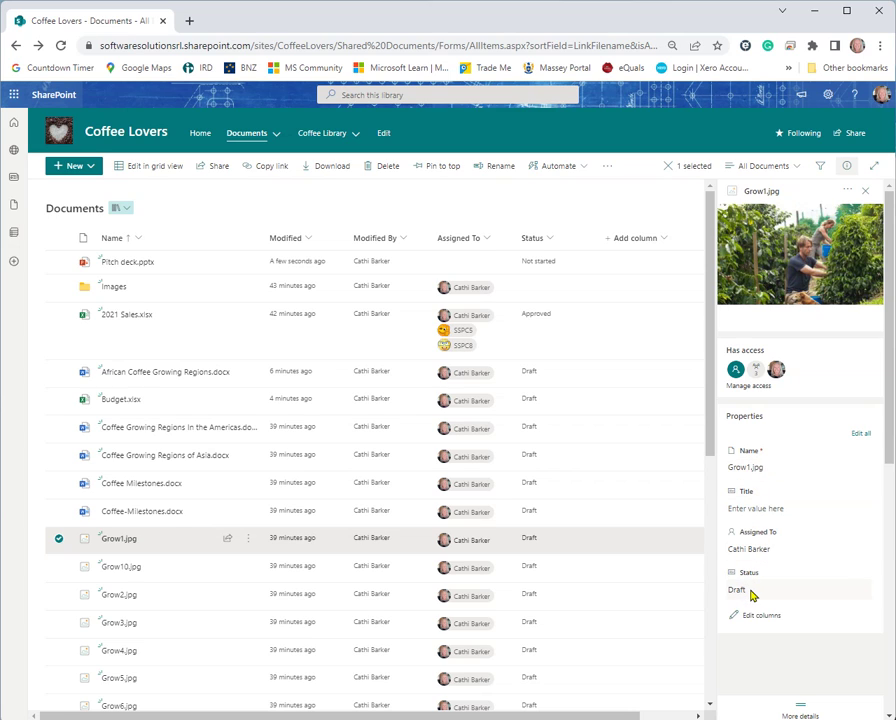
left_click(803, 714)
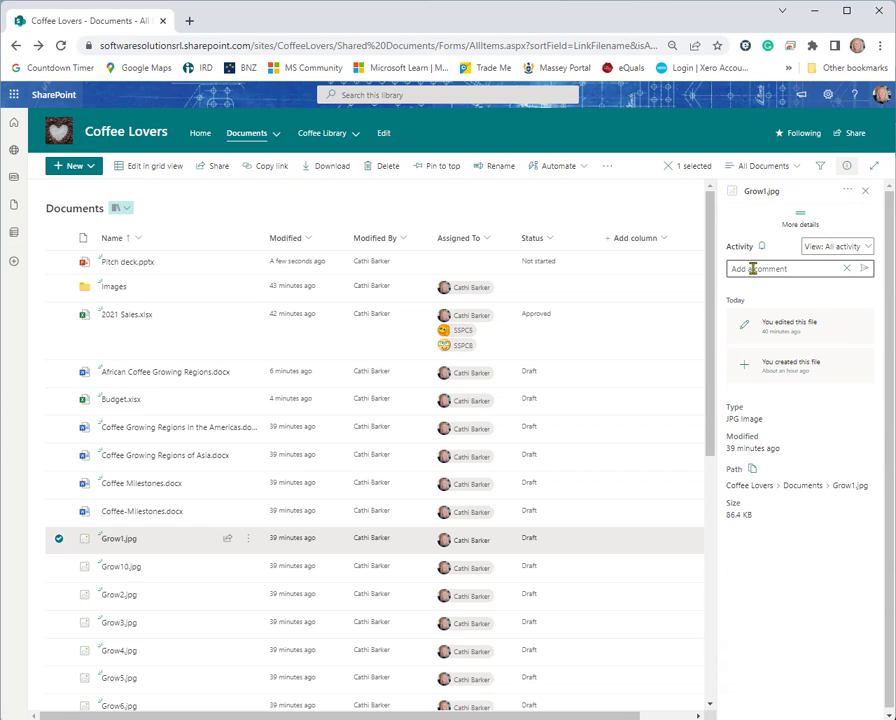
left_click(790, 273)
type("This is the lastest o")
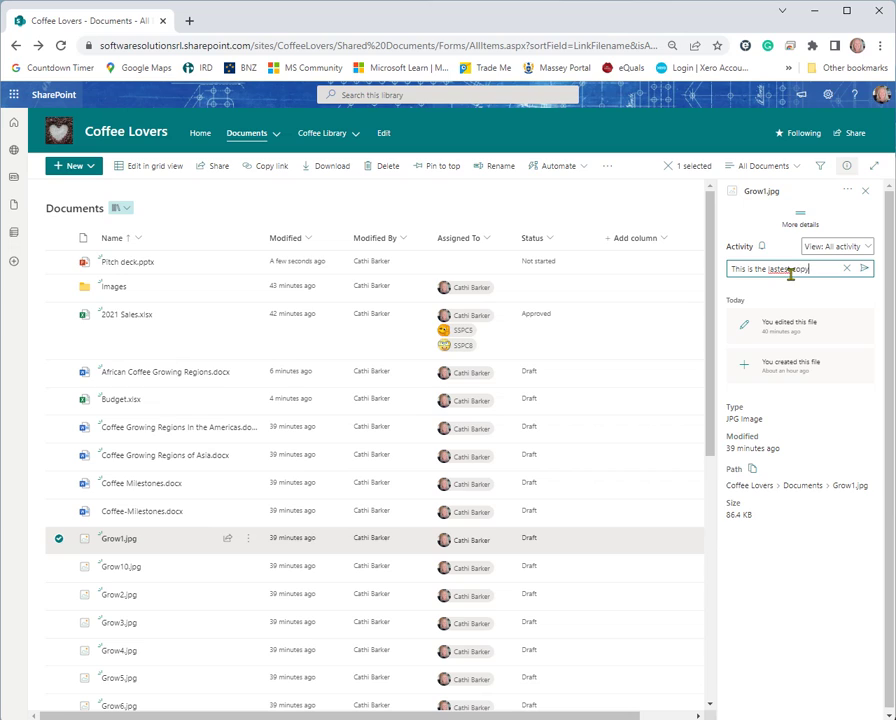
type("py of the Grow1")
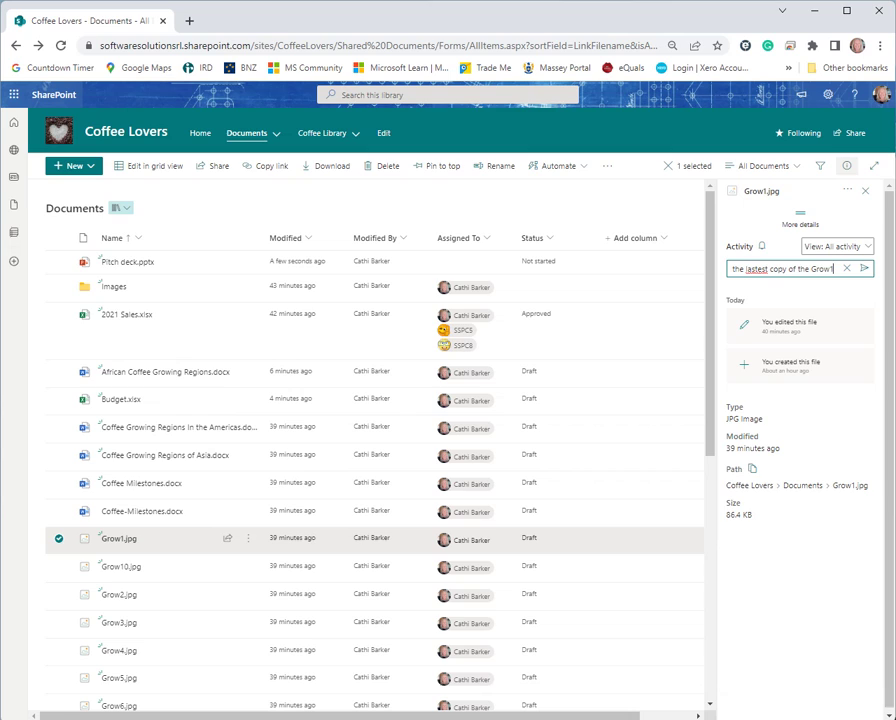
type(" Image")
type(".")
left_click(864, 270)
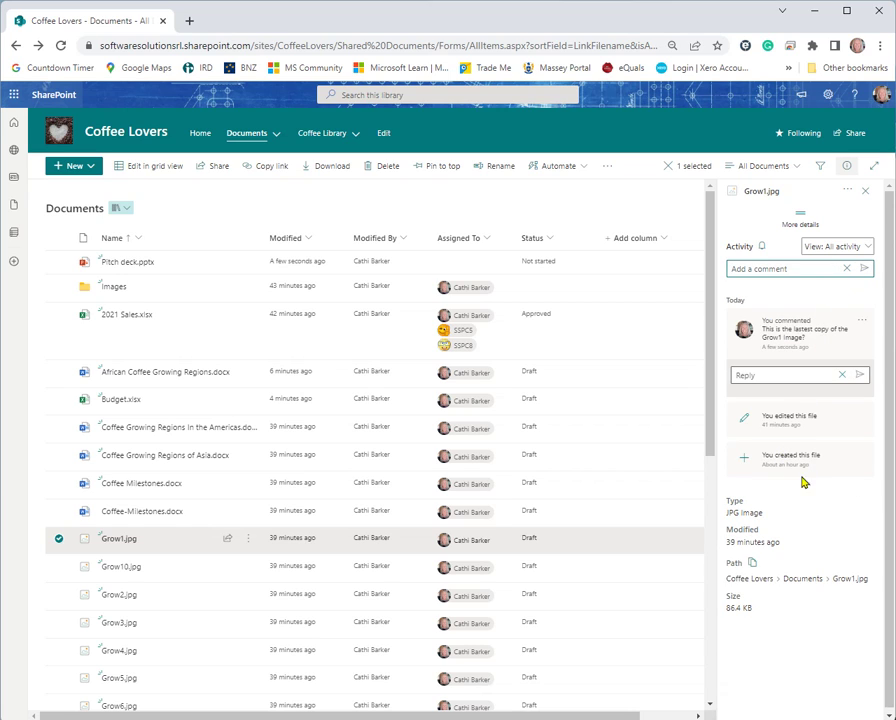
left_click(862, 330)
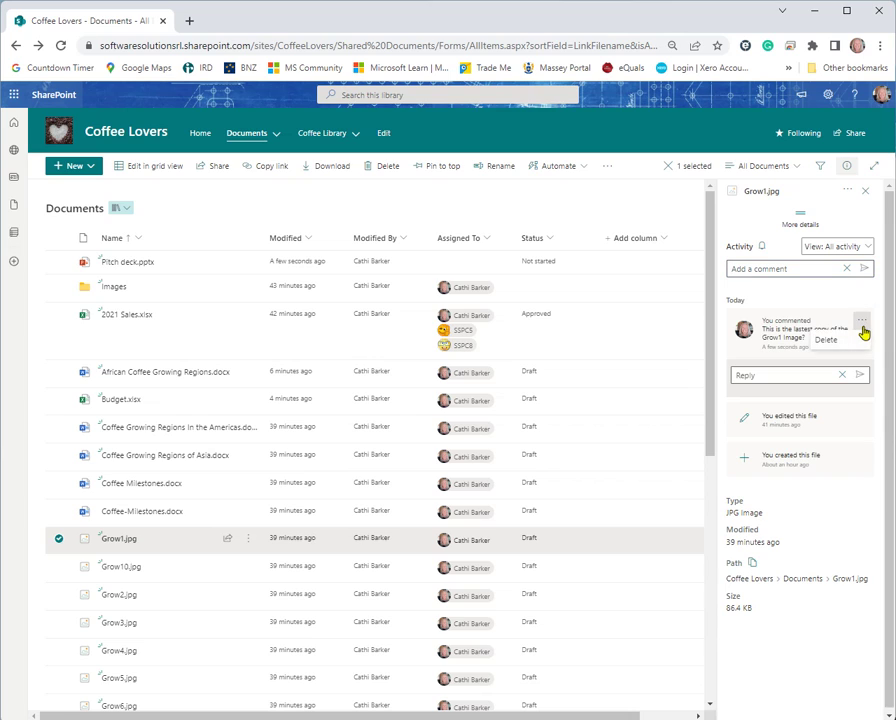
left_click(811, 375)
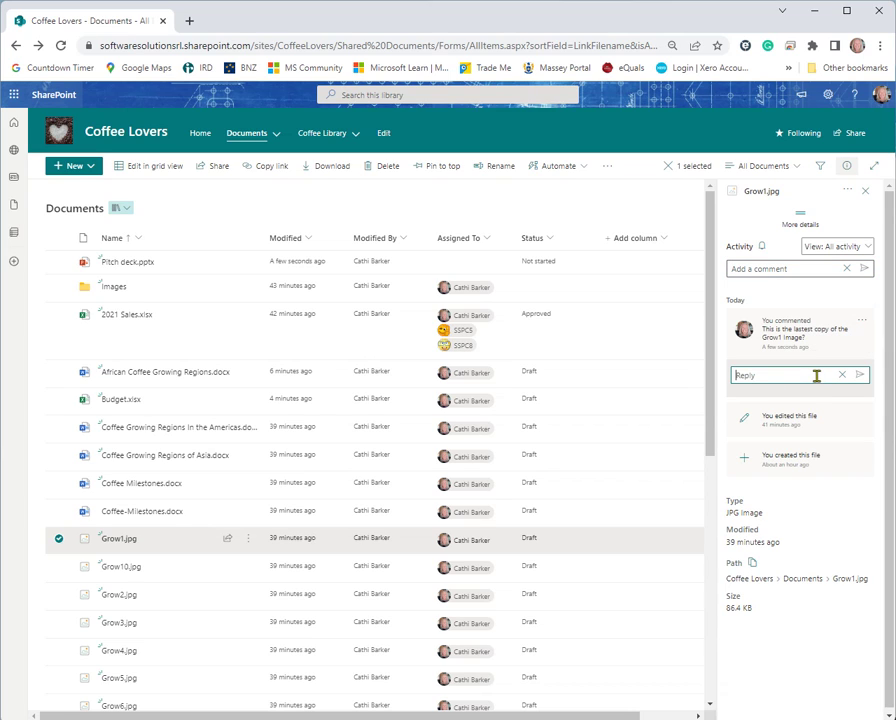